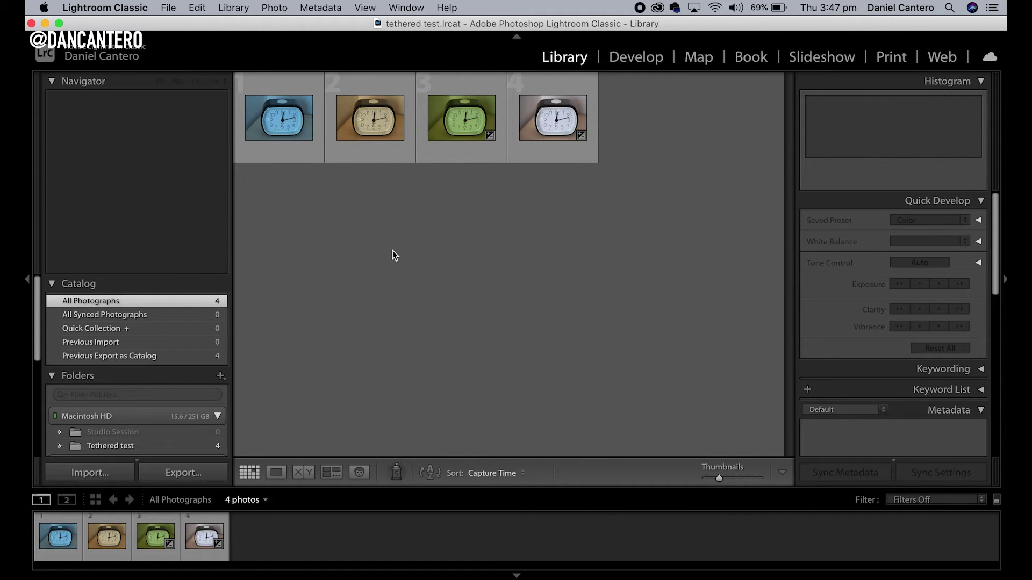
# Export the photos as a new catalog named 'Test export' in the Cat folder, including negatives and previews.
pyautogui.click(168, 8)
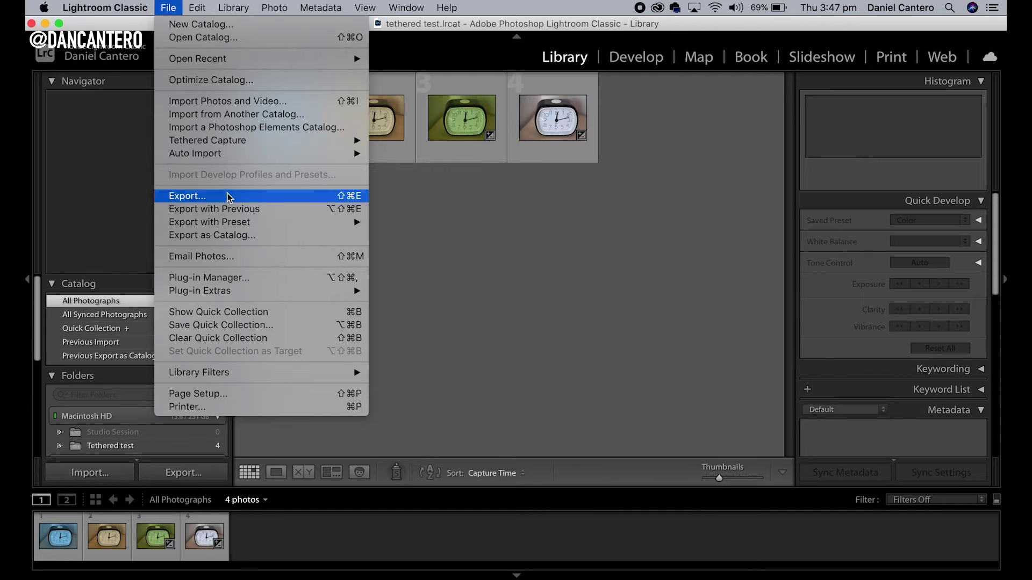
pyautogui.click(228, 236)
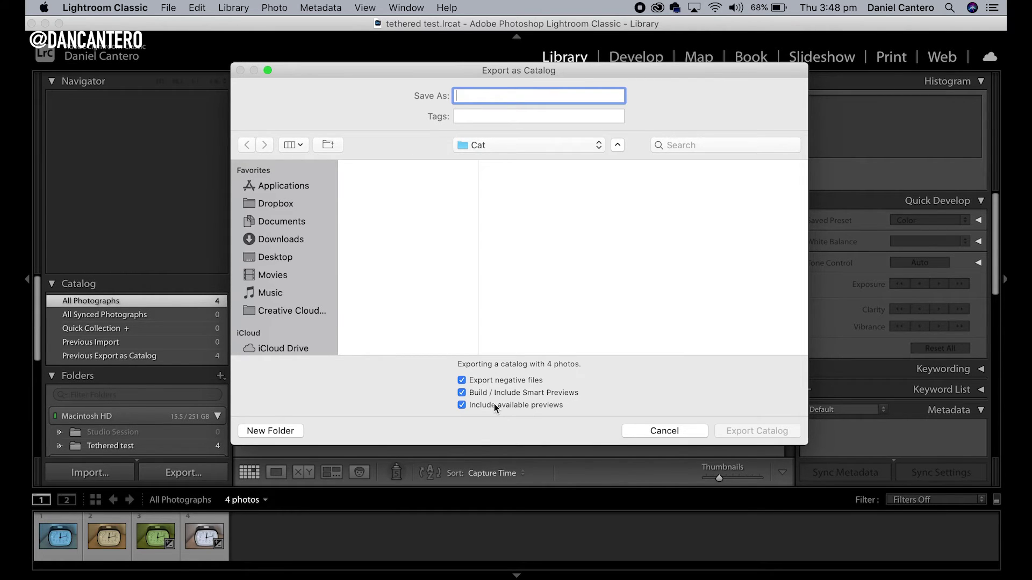
pyautogui.write('Test ex')
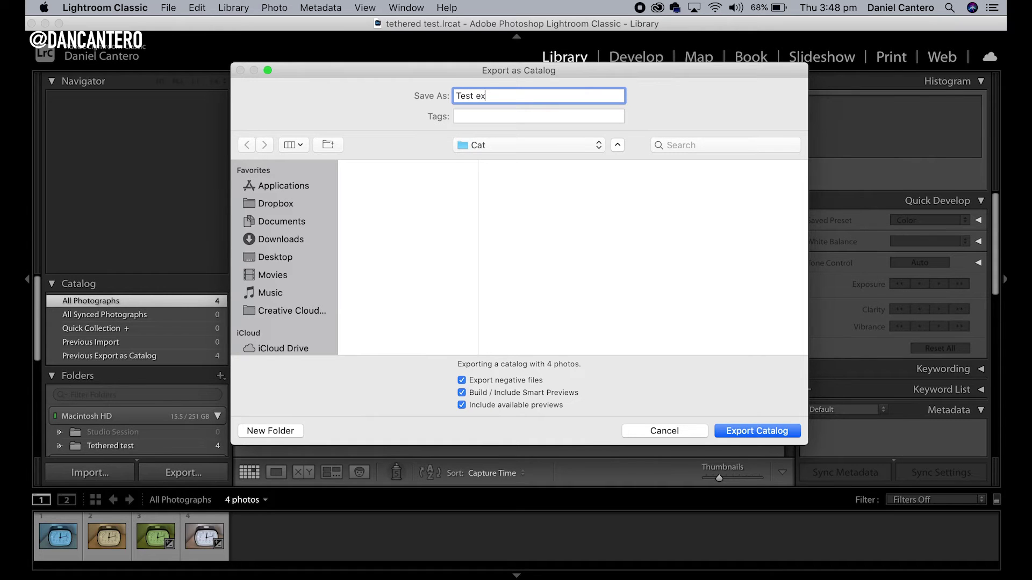
pyautogui.write('port')
pyautogui.click(744, 431)
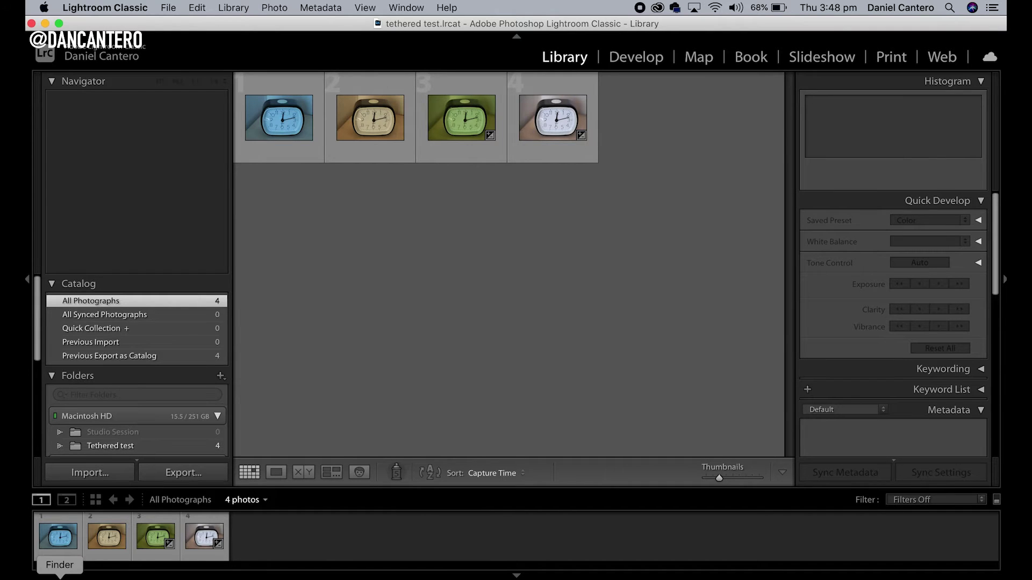
# Switch to Finder to inspect the exported Test export catalog.
pyautogui.click(59, 578)
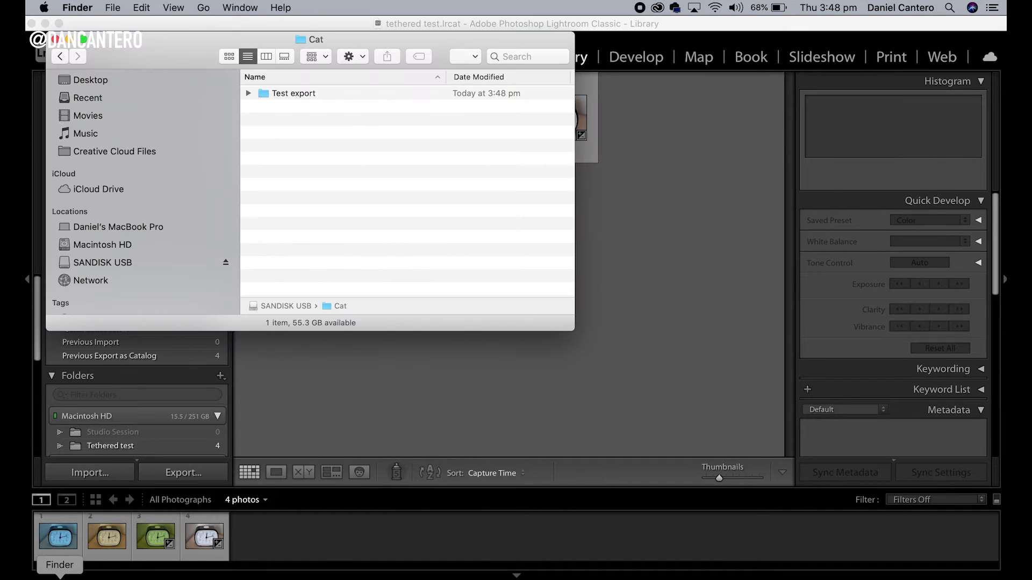
# Open SANDISK USB > Cat > Test export and widen the Finder window to show sizes and kinds.
pyautogui.click(128, 267)
pyautogui.doubleClick(295, 93)
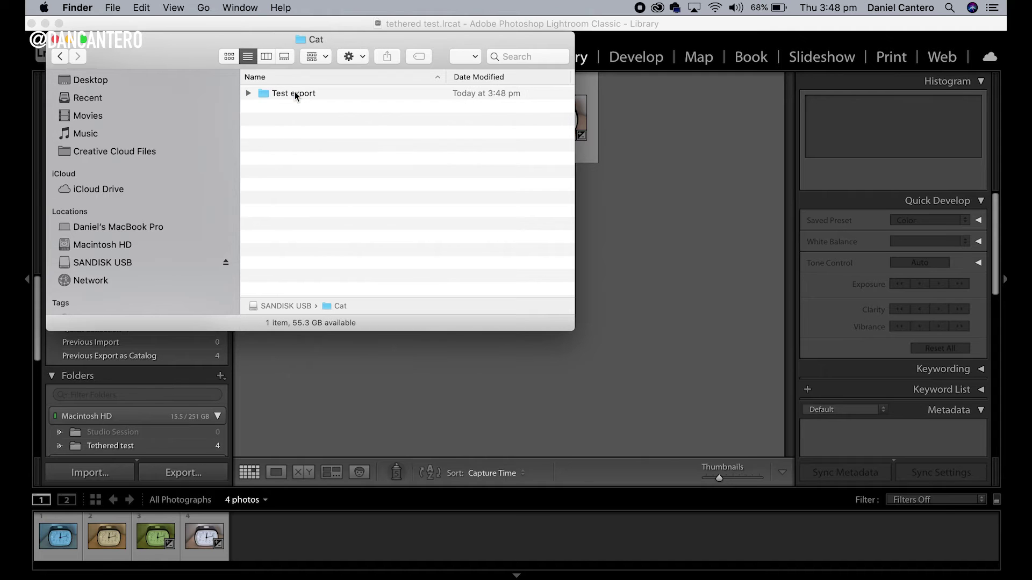
pyautogui.doubleClick(278, 96)
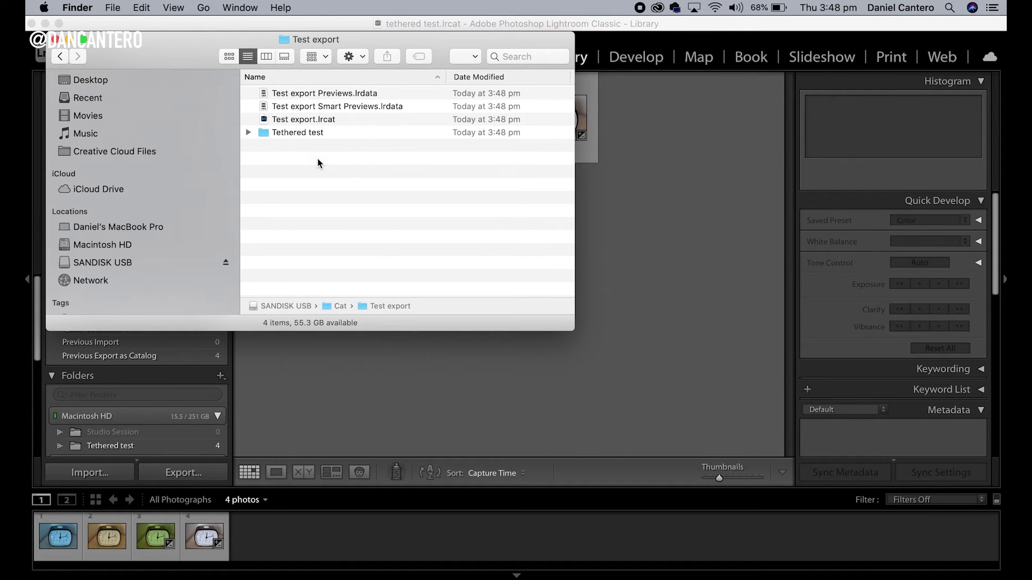
pyautogui.click(327, 122)
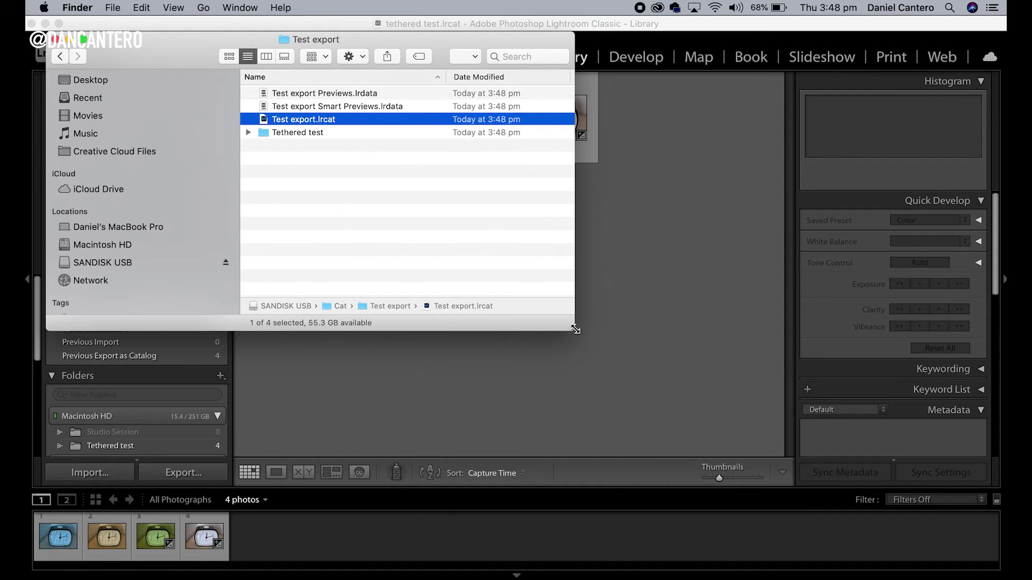
pyautogui.click(673, 315)
pyautogui.press('super+Tab')
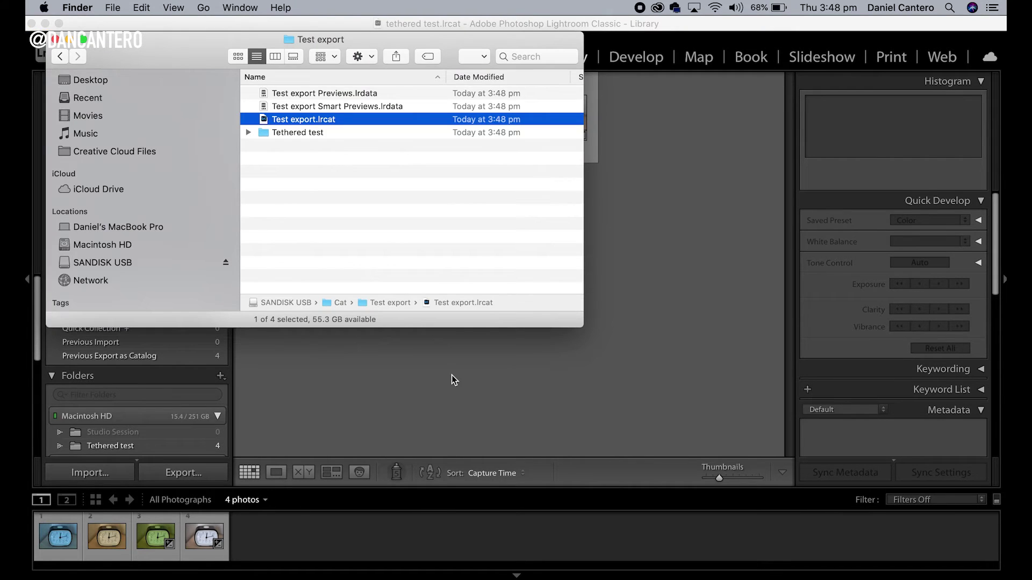
pyautogui.moveTo(598, 321); pyautogui.dragTo(797, 321)
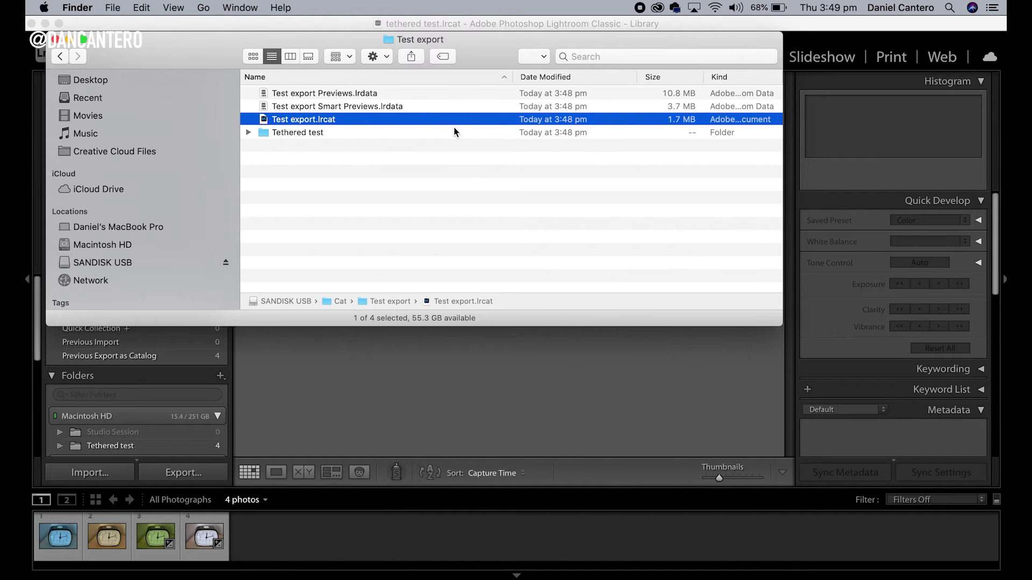
# Expand the Tethered test folder to check its raw files, then collapse it again.
pyautogui.click(247, 133)
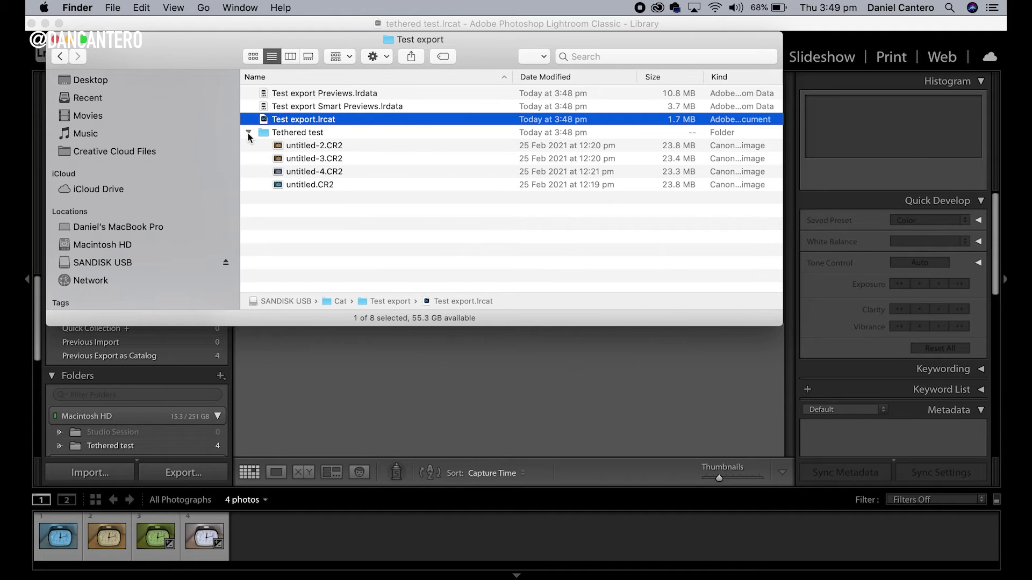
pyautogui.click(299, 134)
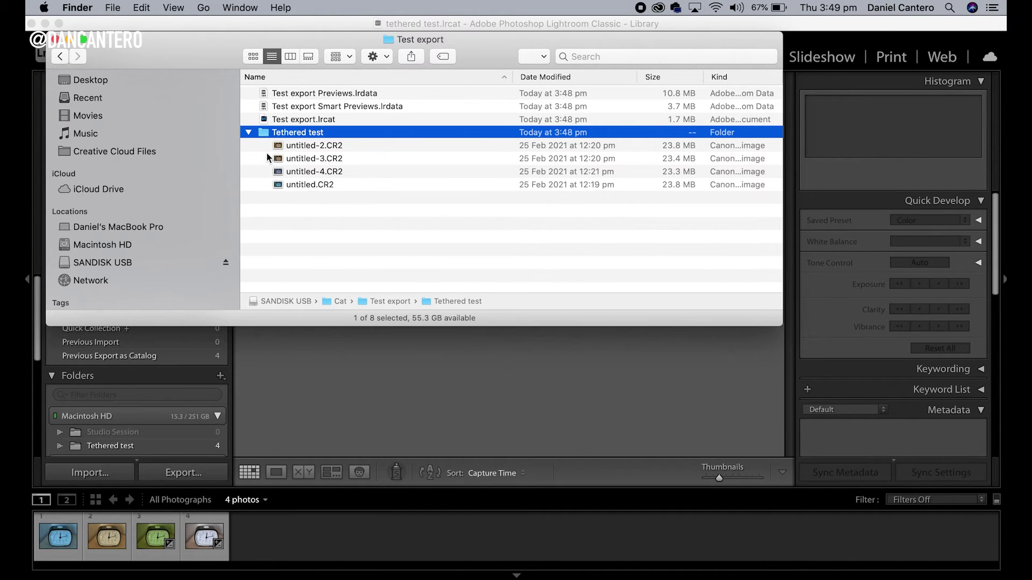
pyautogui.click(249, 133)
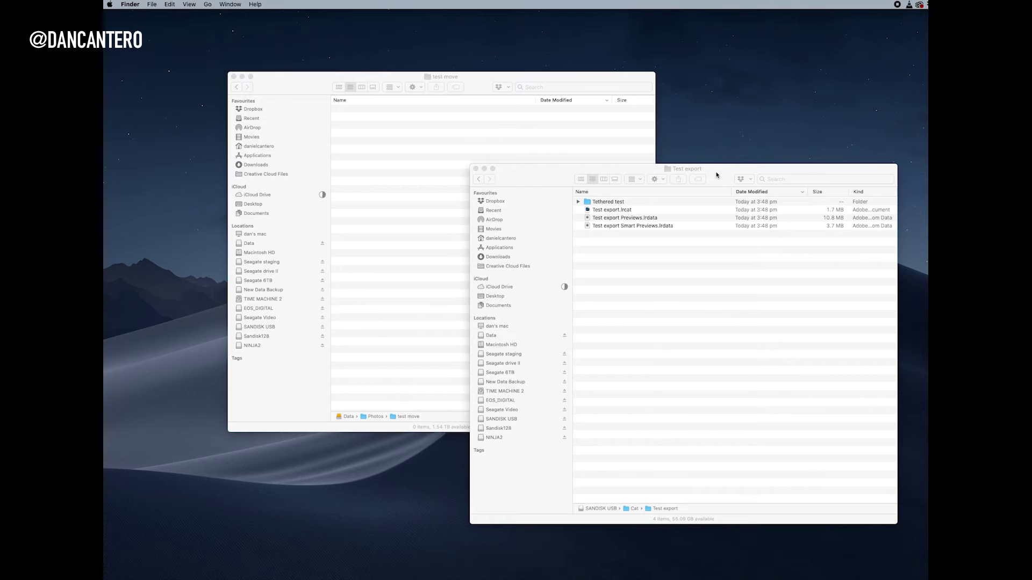
# Copy all four Test export items into the test move folder on Data.
pyautogui.click(718, 183)
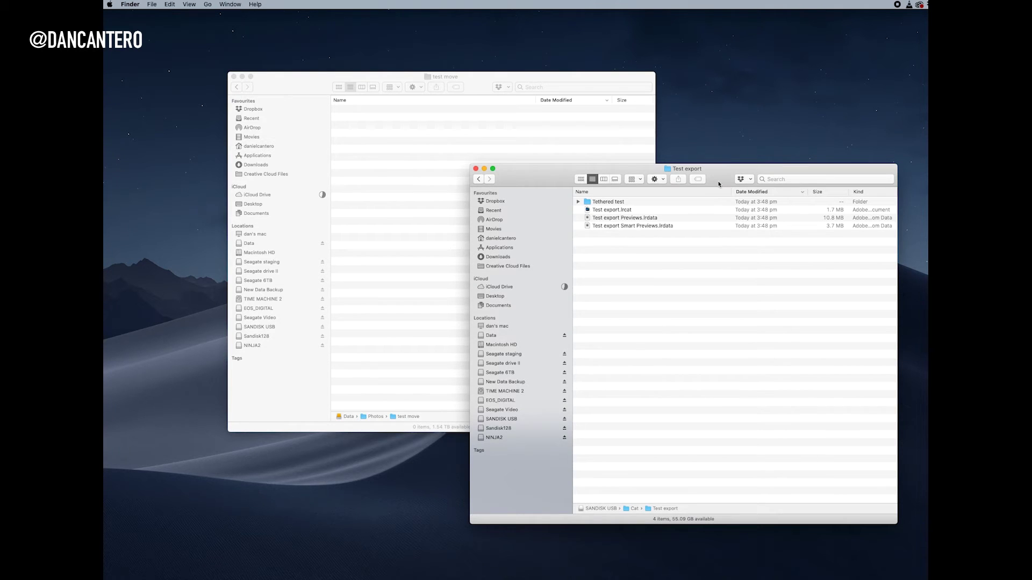
pyautogui.moveTo(721, 180)
pyautogui.mouseDown()
pyautogui.moveTo(735, 191)
pyautogui.moveTo(724, 189)
pyautogui.mouseUp()
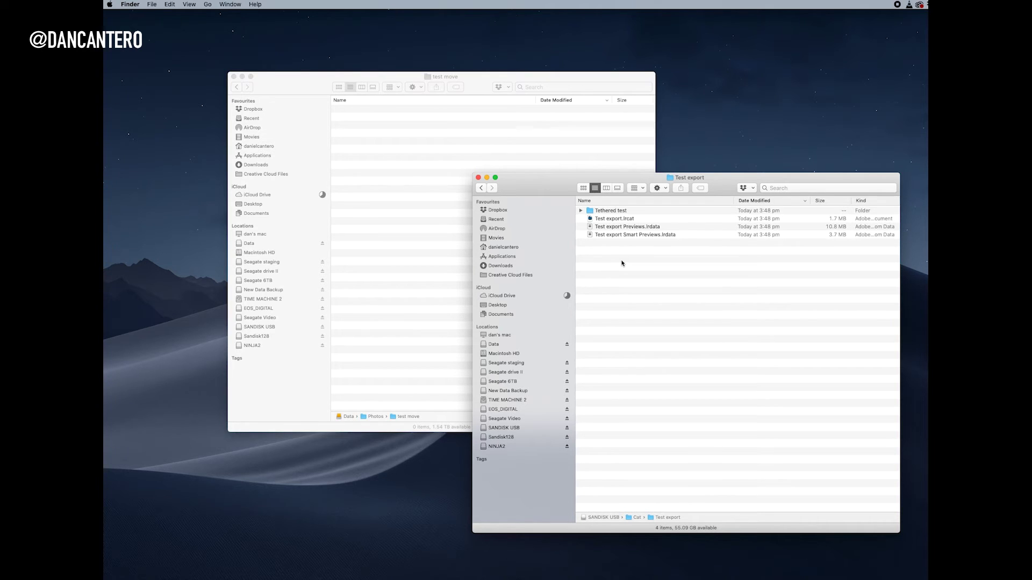
pyautogui.press('super+a')
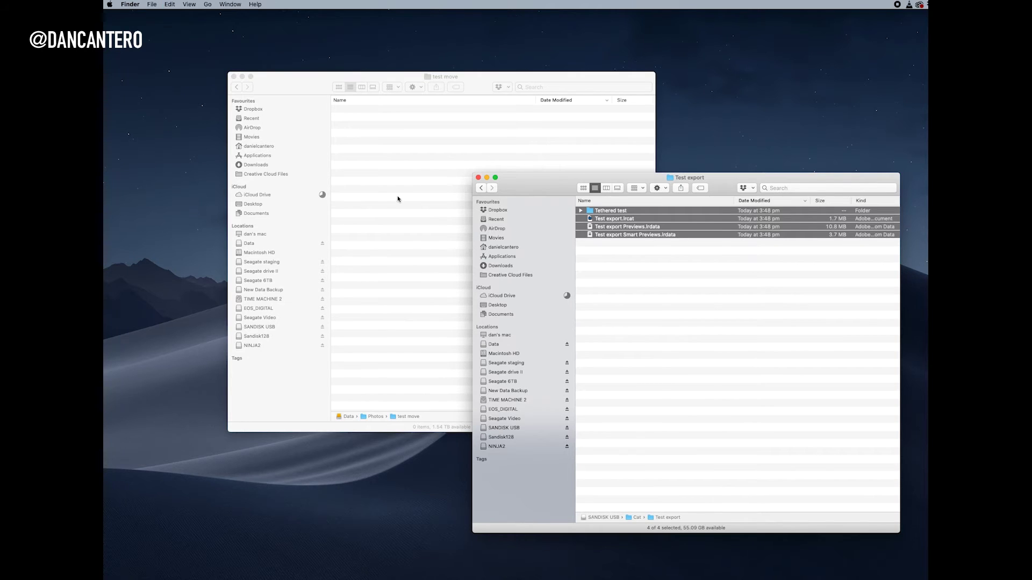
pyautogui.click(444, 221)
pyautogui.press('super+alt+v')
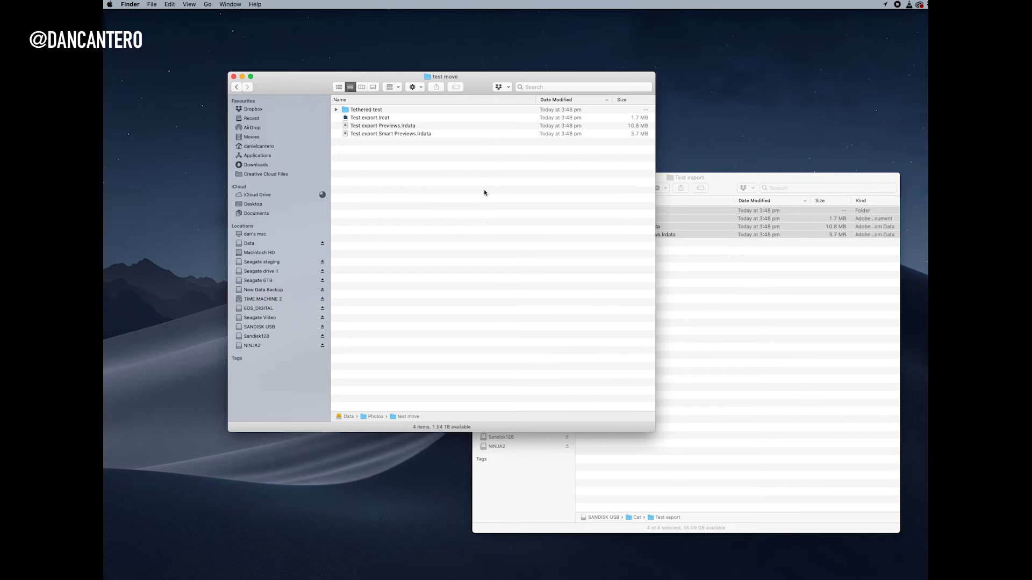
# Close the Test export window, centre test move, and select Test export.lrcat.
pyautogui.click(707, 274)
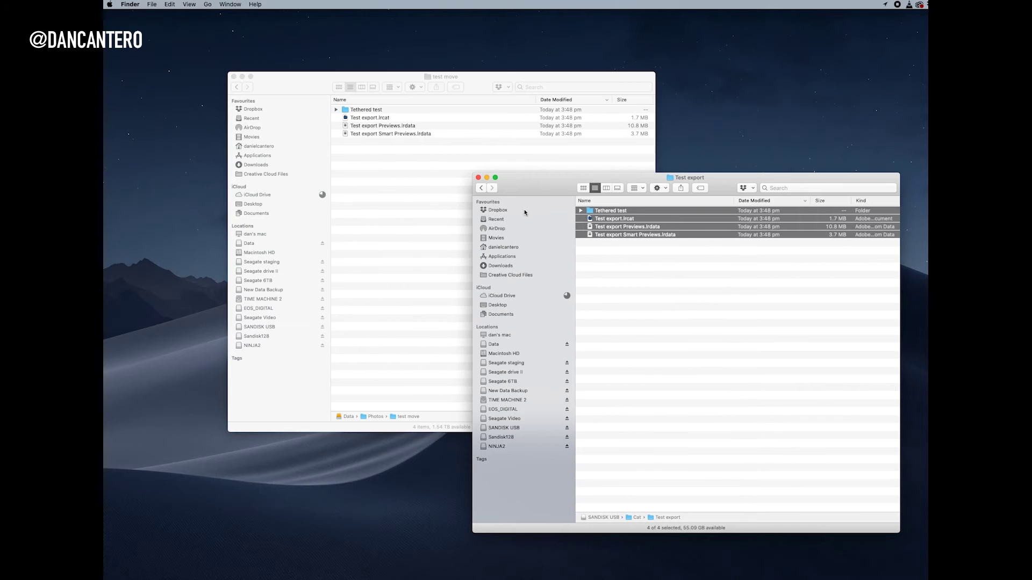
pyautogui.click(478, 177)
pyautogui.moveTo(481, 85); pyautogui.dragTo(682, 152)
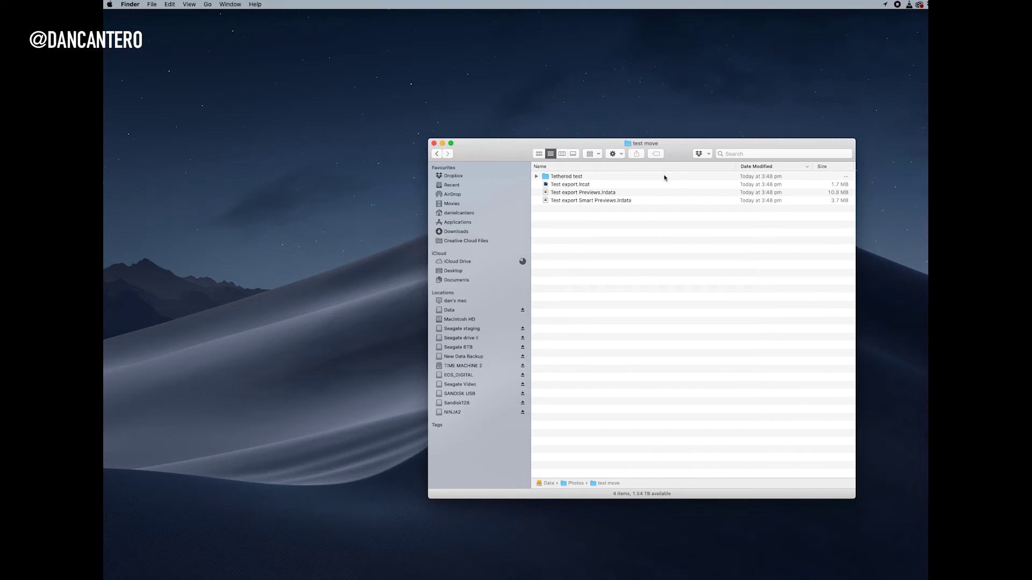
pyautogui.click(570, 186)
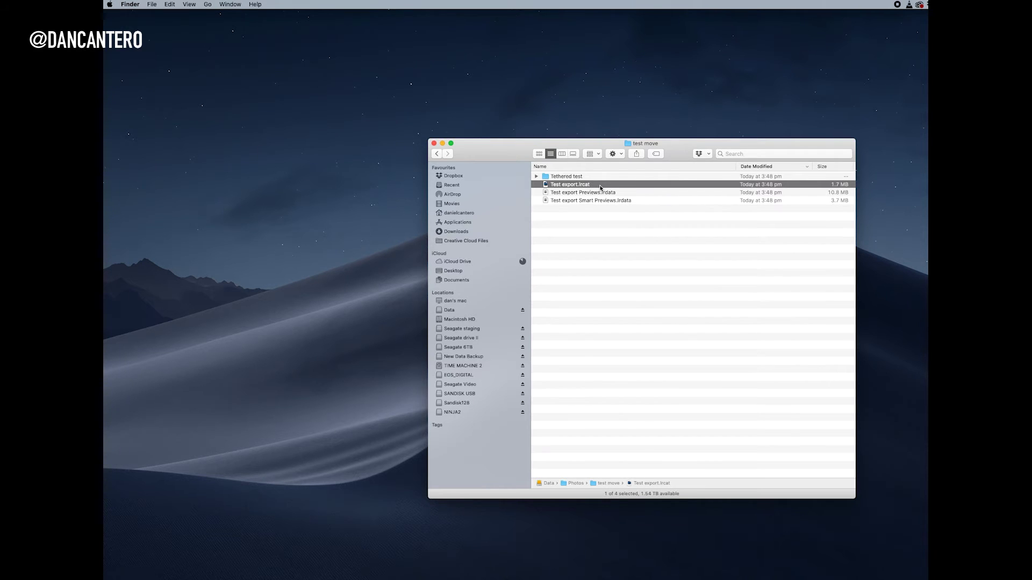
# Open the copied Test export.lrcat and upgrade it to Test export-v10.lrcat.
pyautogui.doubleClick(601, 186)
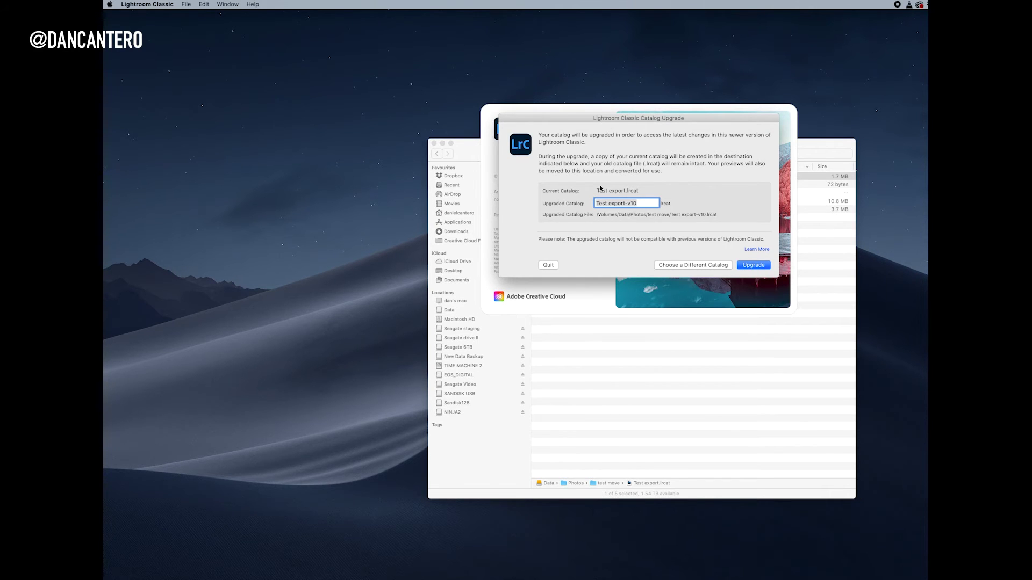
pyautogui.click(754, 266)
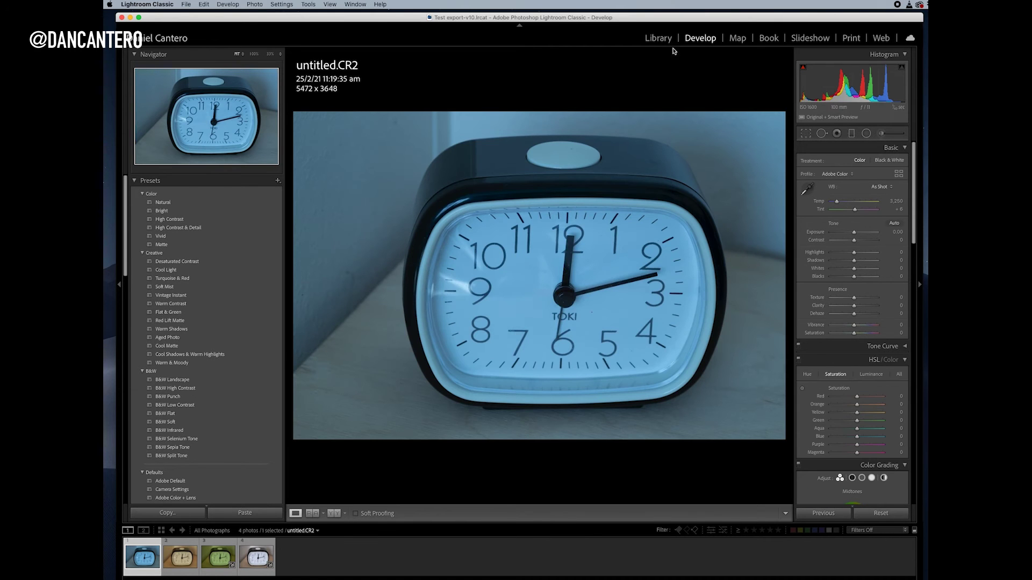
# Open untitled-4.CR2 in Develop and verify its edits, undoing a trial Exposure change back to +0.90.
pyautogui.click(662, 42)
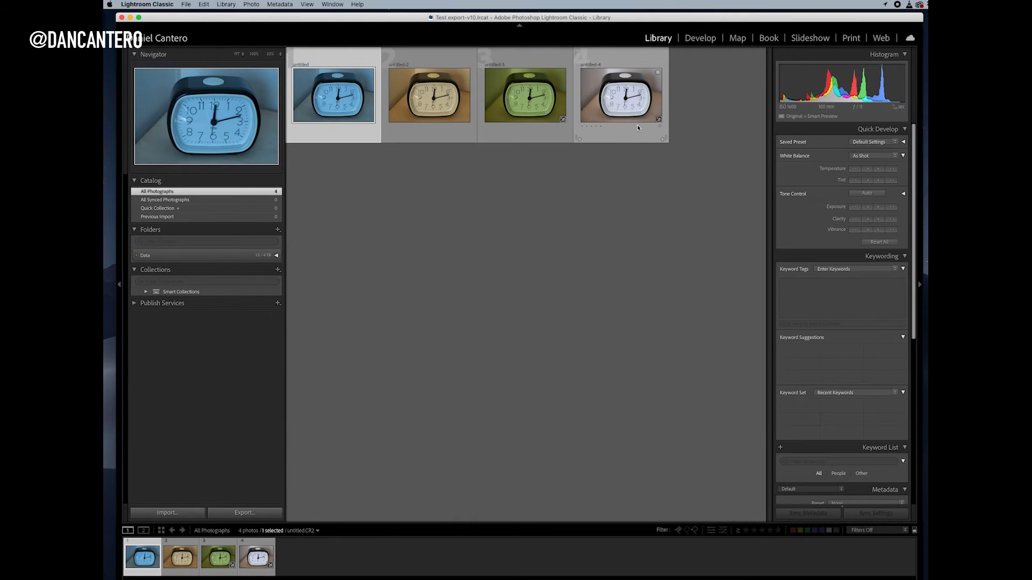
pyautogui.click(627, 96)
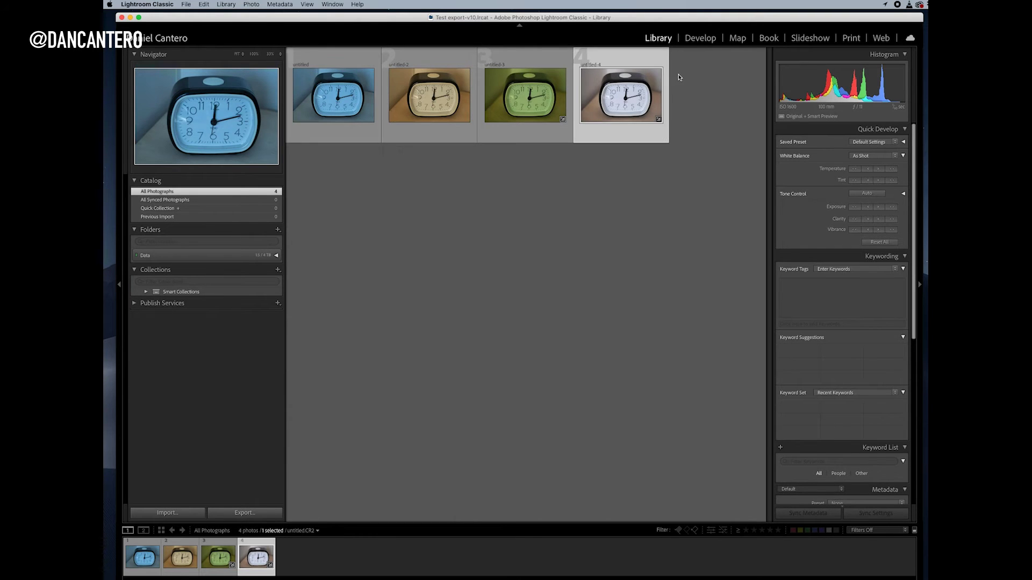
pyautogui.click(701, 38)
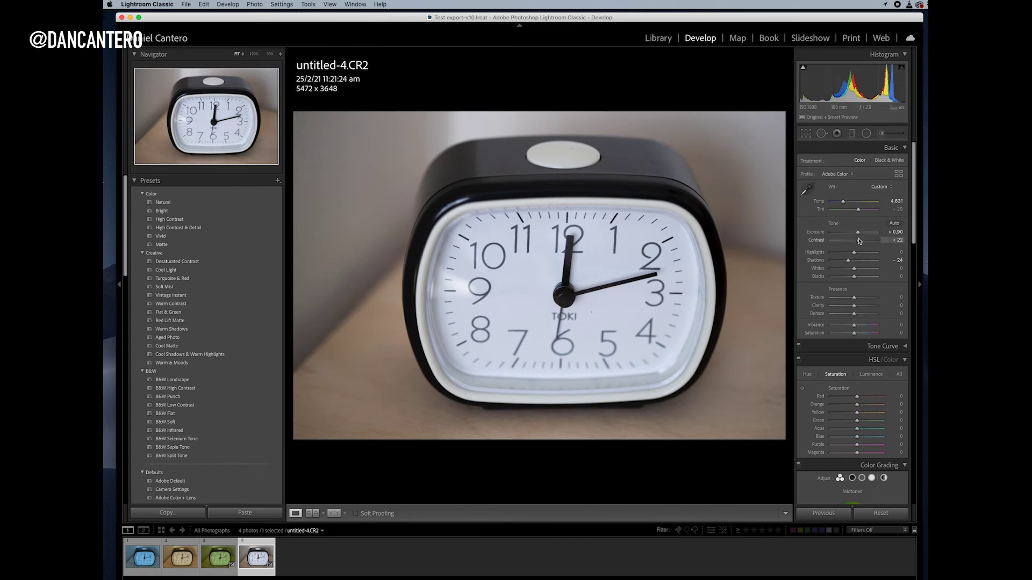
pyautogui.moveTo(858, 232); pyautogui.dragTo(857, 234)
pyautogui.press('super+z')
# Bring Finder forward and expand Tethered test in test move to list its four CR2 files.
pyautogui.press('super+Tab')
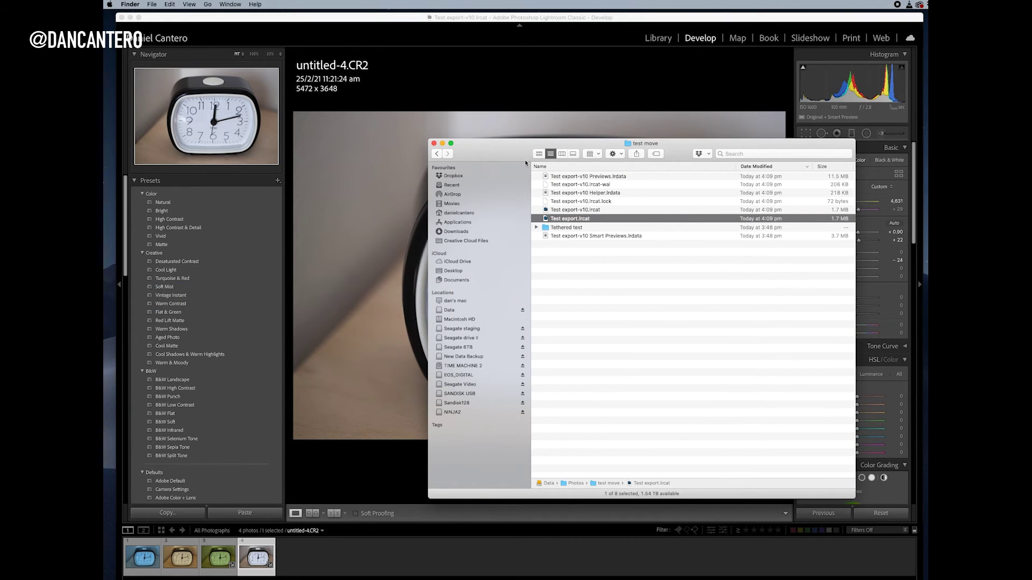
pyautogui.moveTo(525, 162); pyautogui.dragTo(451, 122)
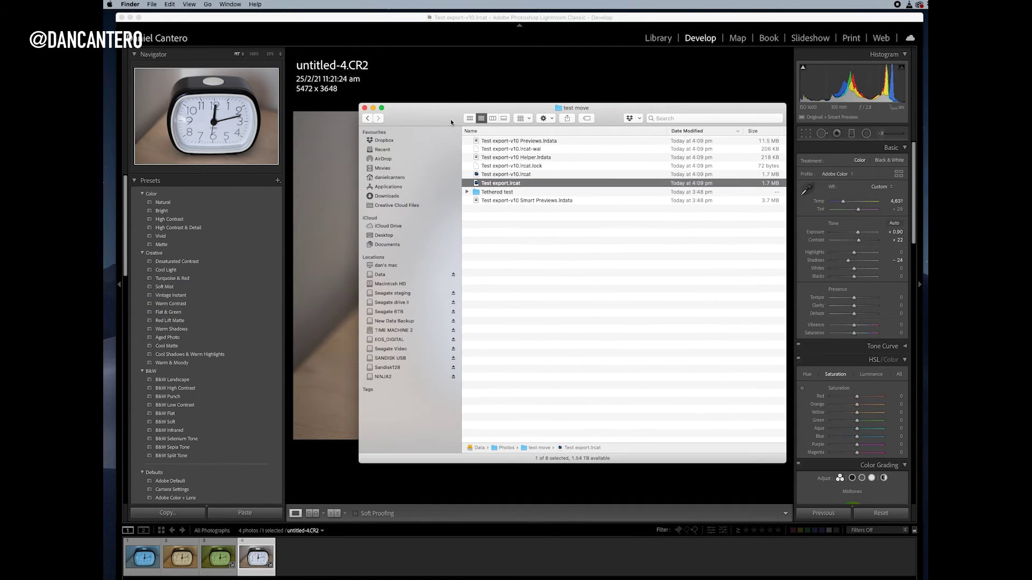
pyautogui.click(492, 194)
pyautogui.click(467, 192)
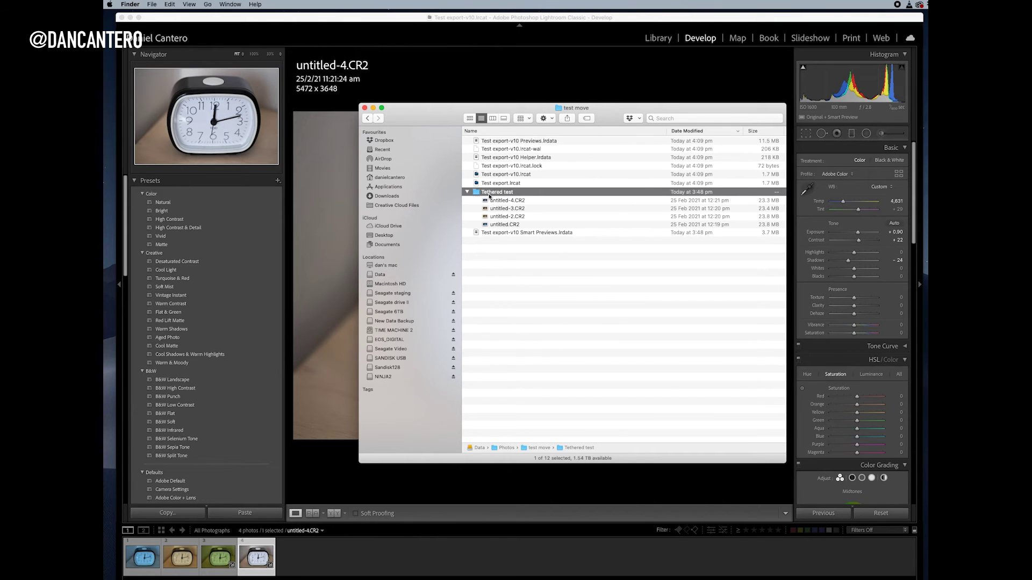
pyautogui.hscroll(3, 490, 194)
pyautogui.hscroll(-3, 490, 196)
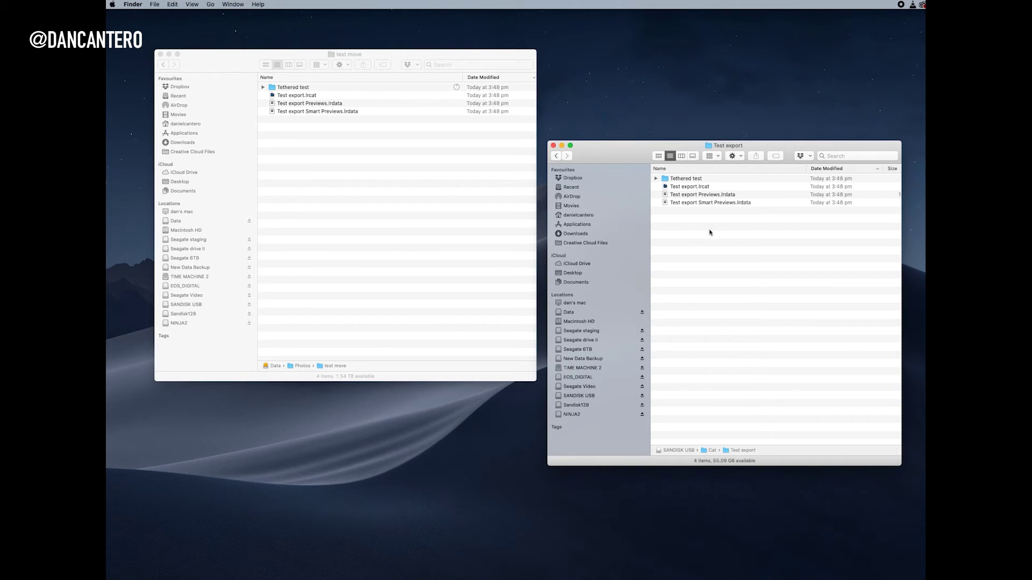
pyautogui.click(689, 203)
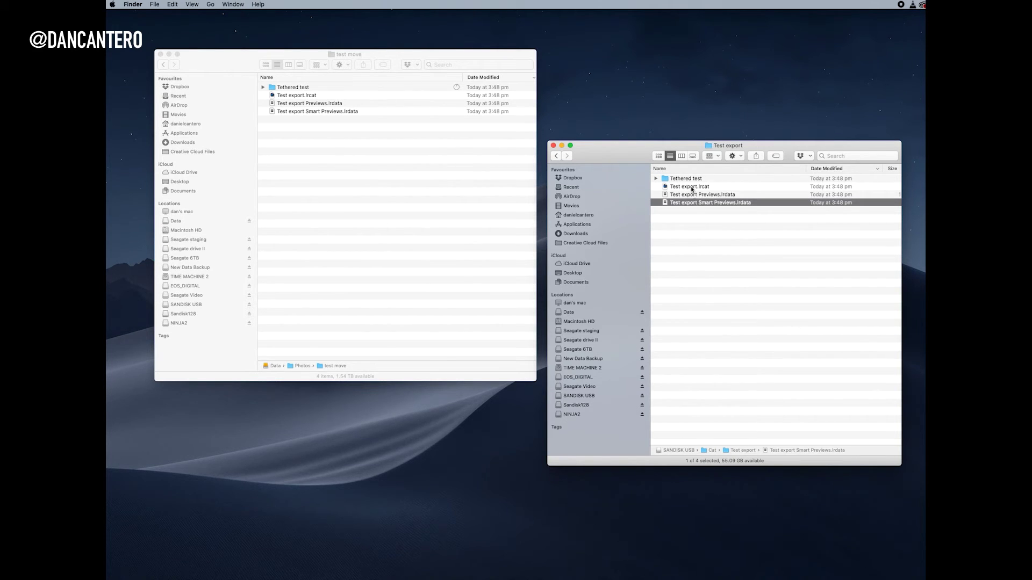
pyautogui.click(656, 178)
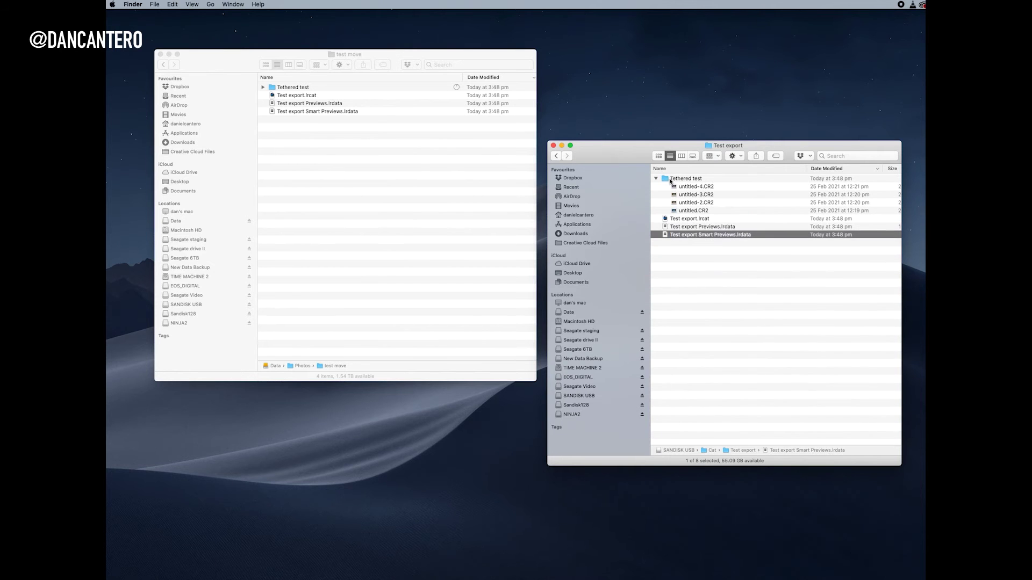
pyautogui.click(673, 180)
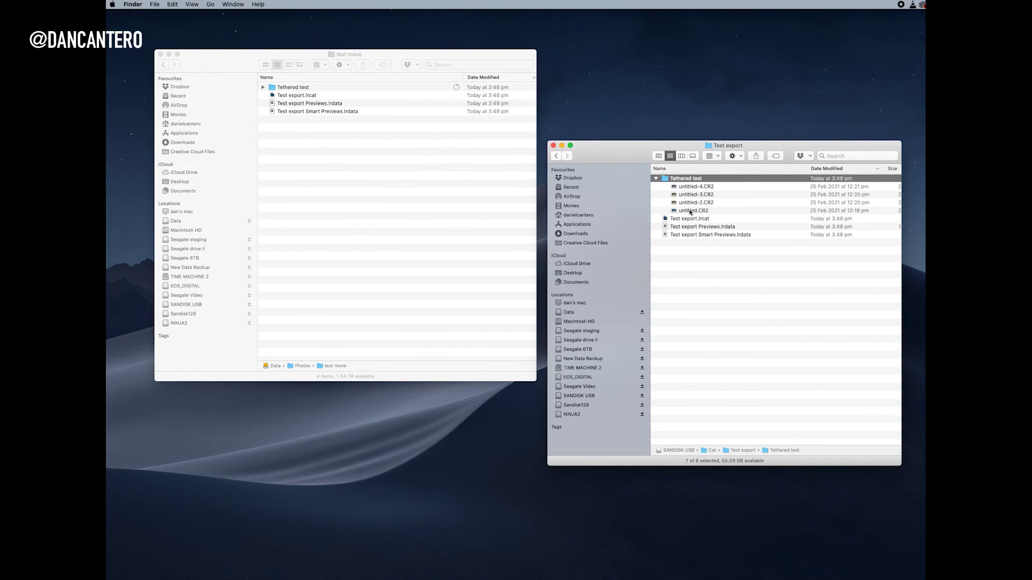
pyautogui.click(656, 179)
pyautogui.click(715, 234)
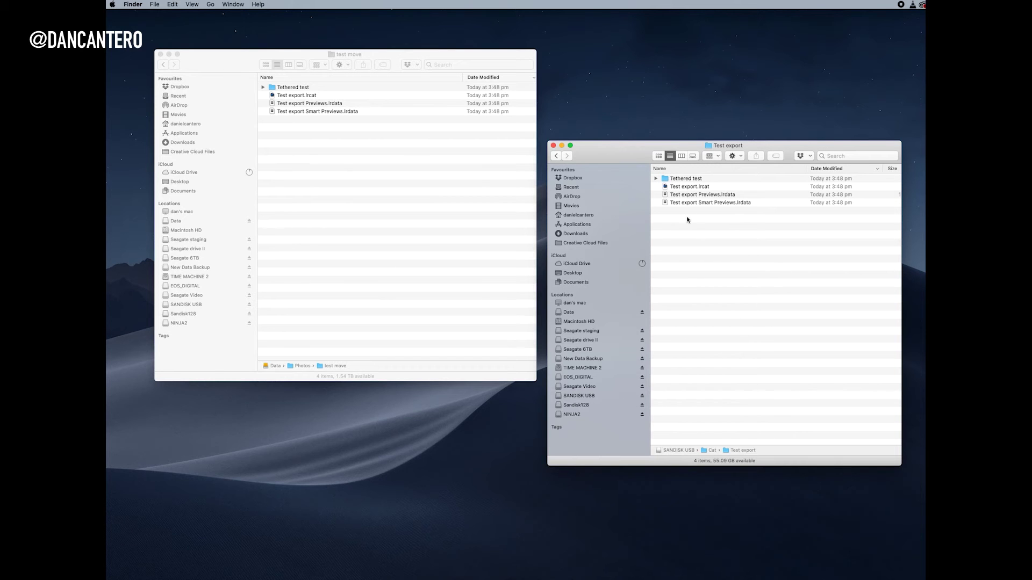
# Rearrange the two Finder windows, show SANDISK USB's Cat and Old folders, and eject the drive.
pyautogui.click(477, 188)
pyautogui.moveTo(430, 58); pyautogui.dragTo(428, 66)
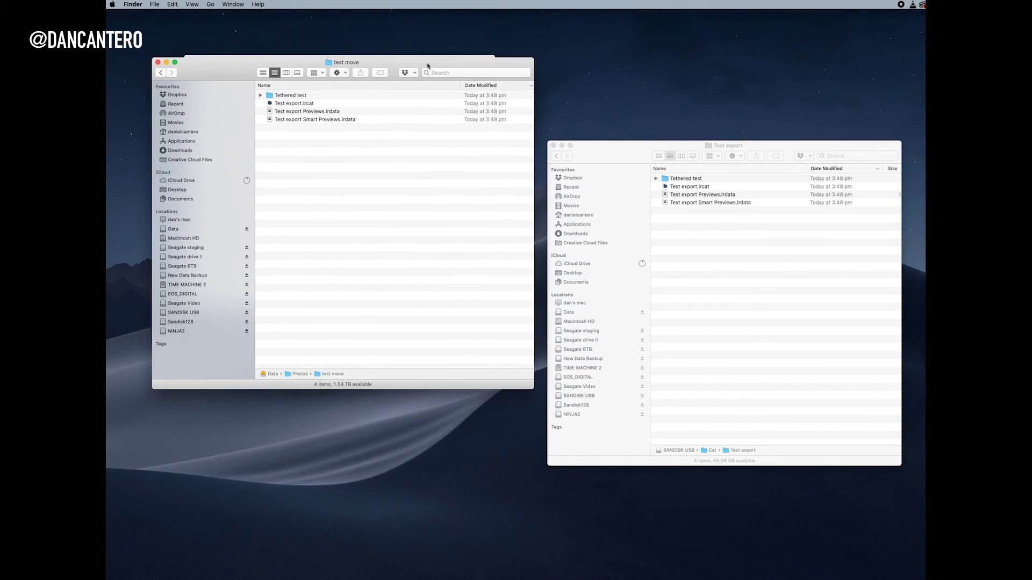
pyautogui.moveTo(554, 150); pyautogui.dragTo(563, 141)
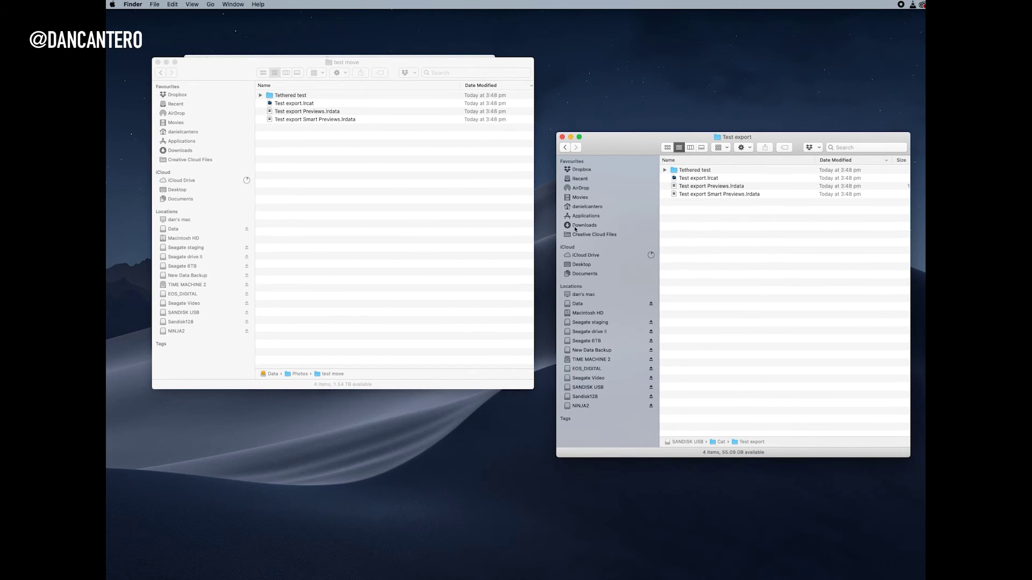
pyautogui.moveTo(566, 142); pyautogui.dragTo(565, 142)
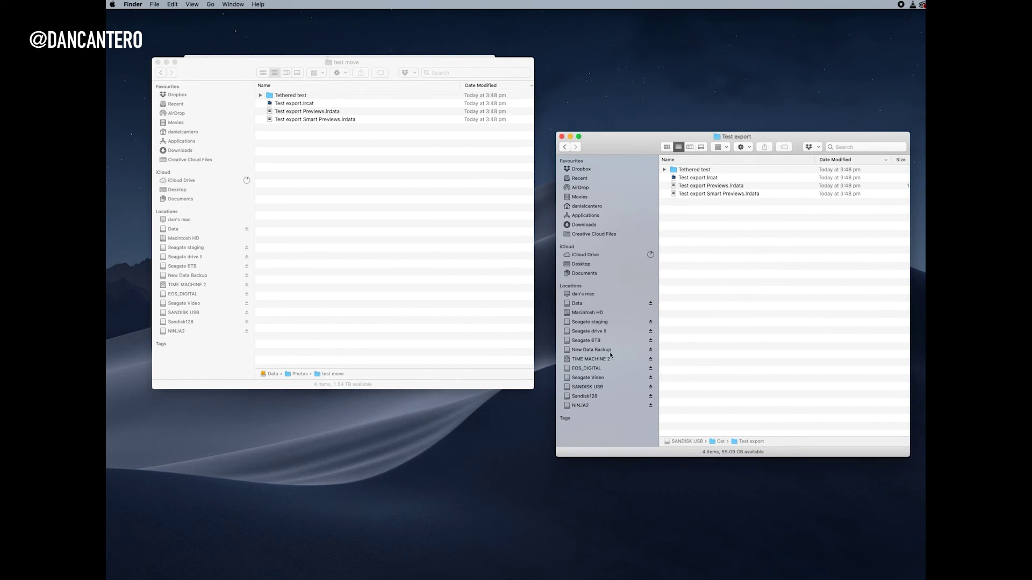
pyautogui.click(586, 389)
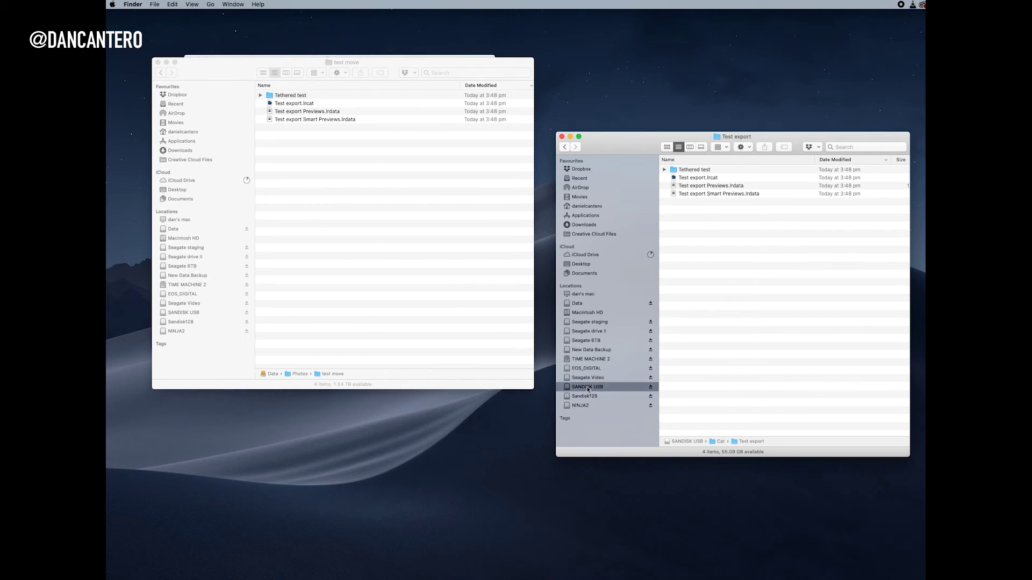
pyautogui.click(650, 387)
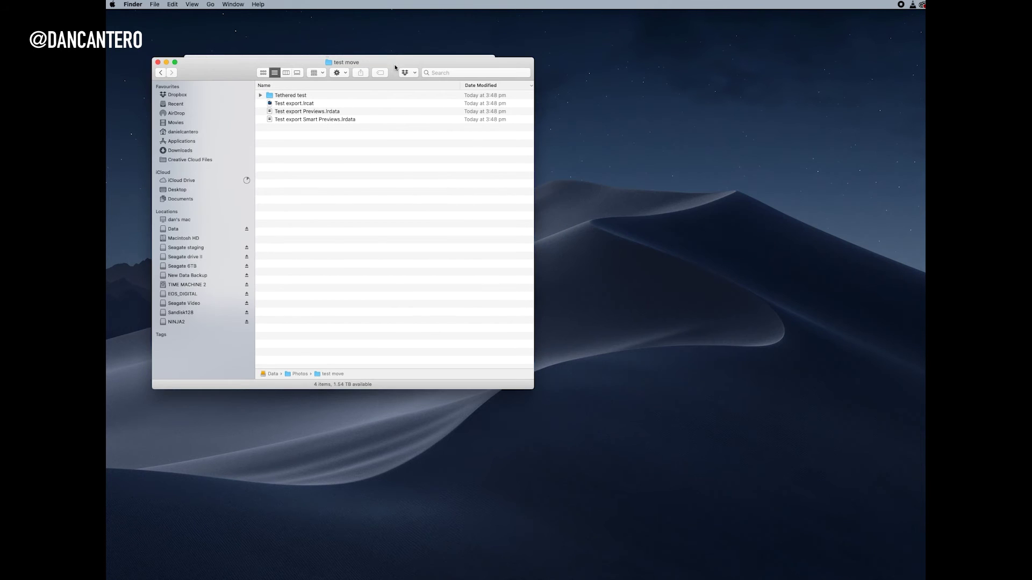
# Move the test move window aside to reveal the photos folder and select Test export.lrcat.
pyautogui.moveTo(402, 68); pyautogui.dragTo(747, 129)
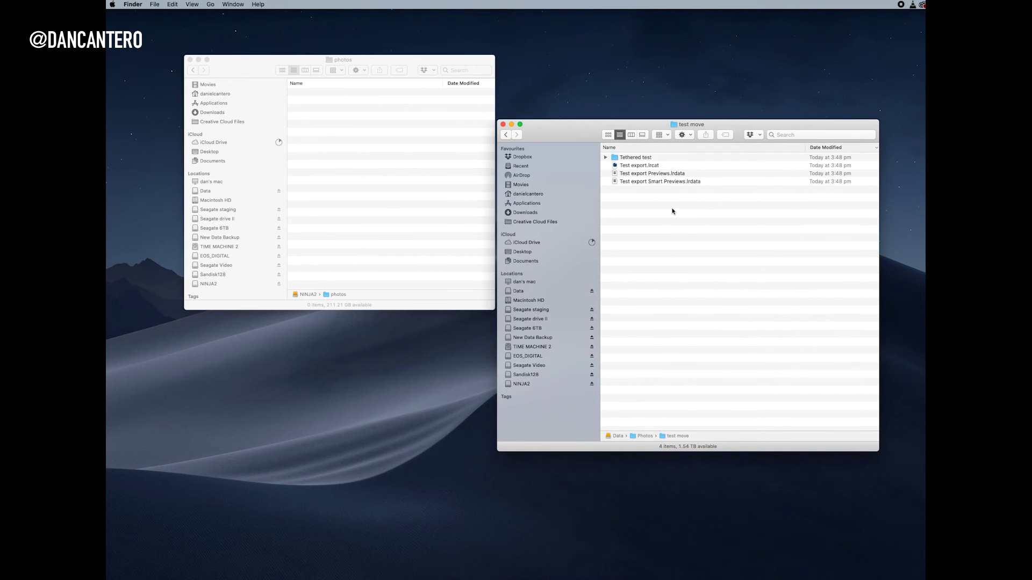
pyautogui.moveTo(667, 203); pyautogui.dragTo(632, 156)
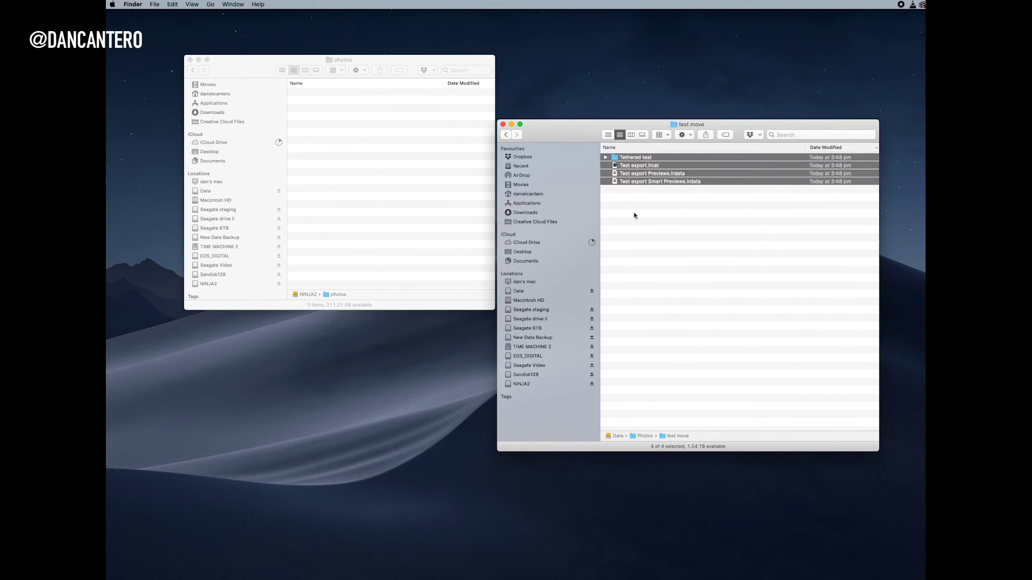
pyautogui.click(673, 247)
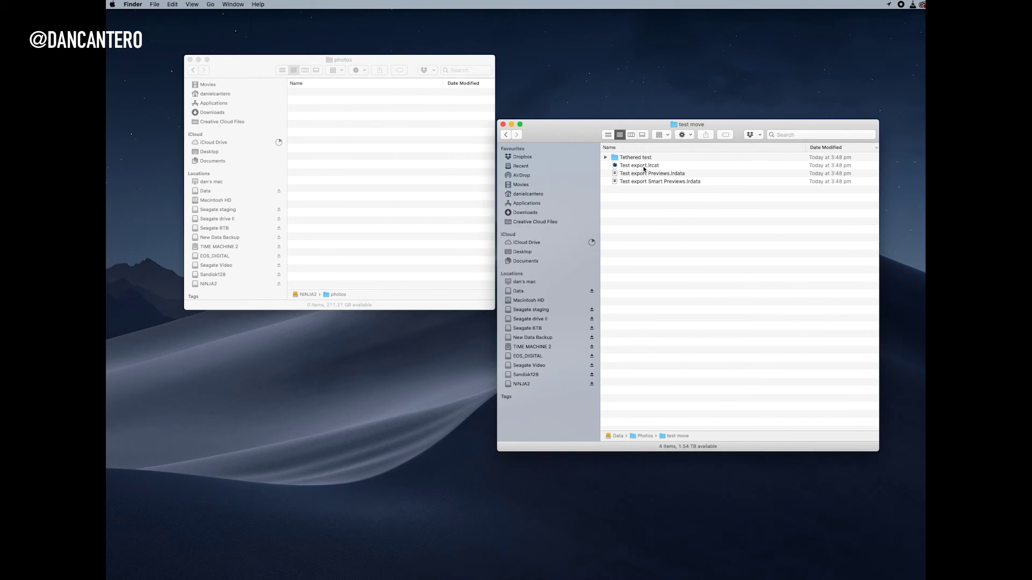
pyautogui.click(644, 166)
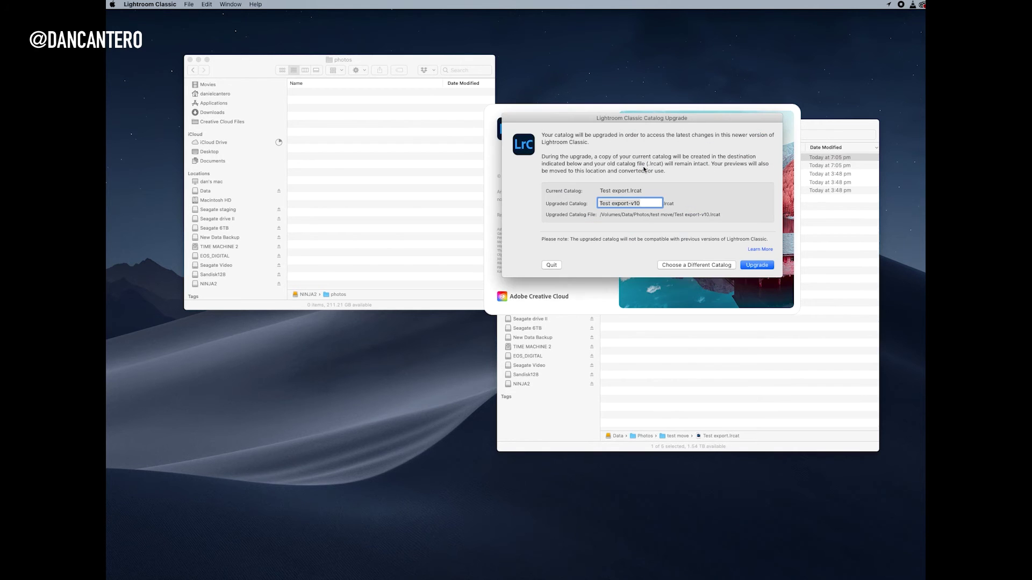
# Upgrade the catalog as Test export-v10 and view its photos in the Library grid.
pyautogui.click(742, 266)
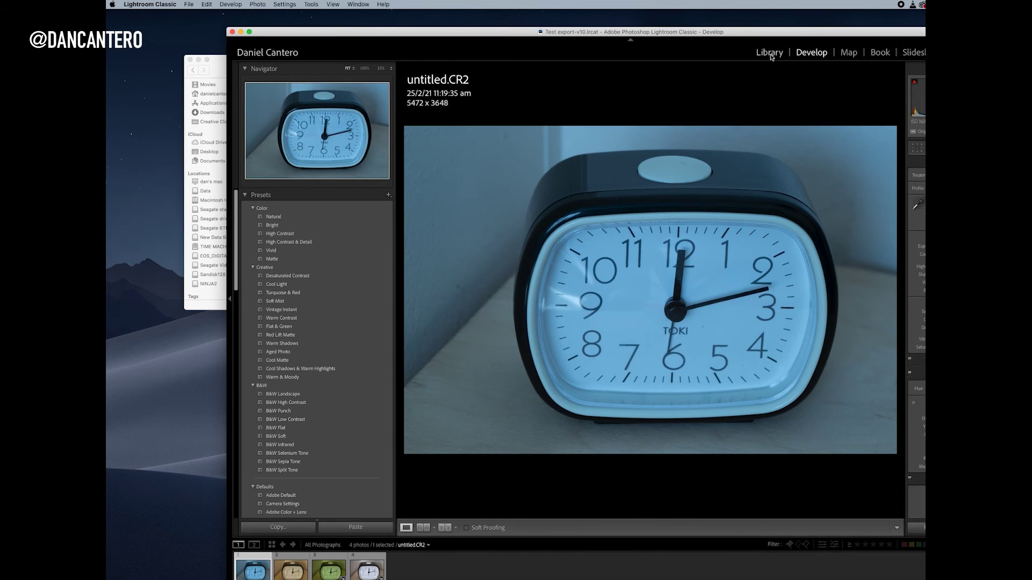
pyautogui.click(769, 53)
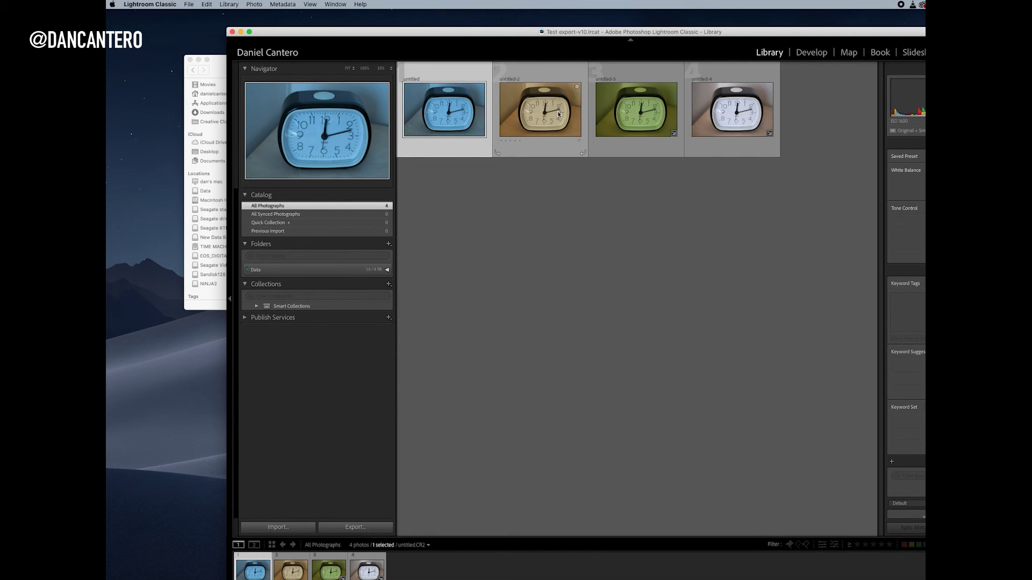
# Quit Lightroom Classic from the application menu, confirming with Yes.
pyautogui.click(167, 5)
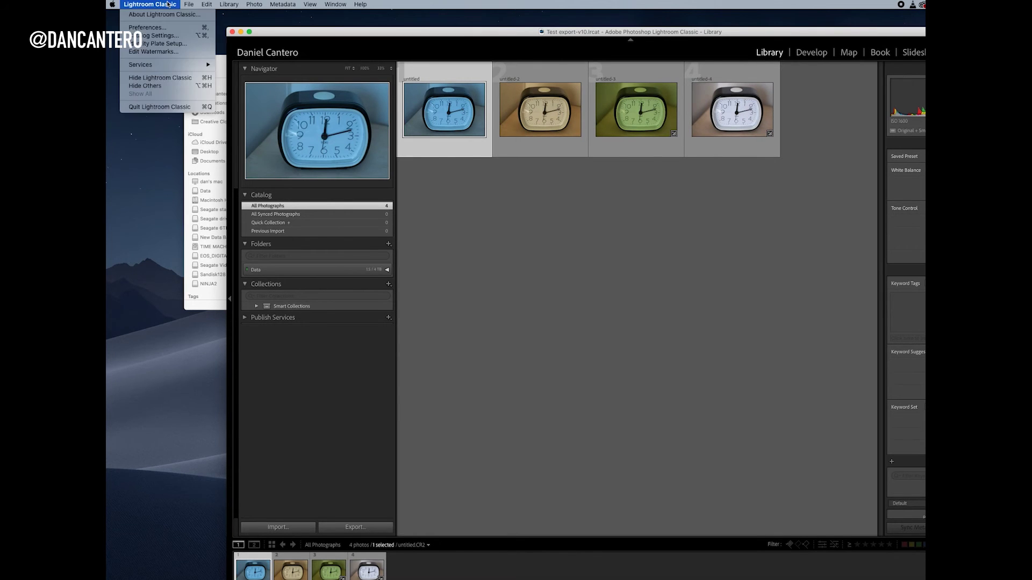
pyautogui.click(162, 110)
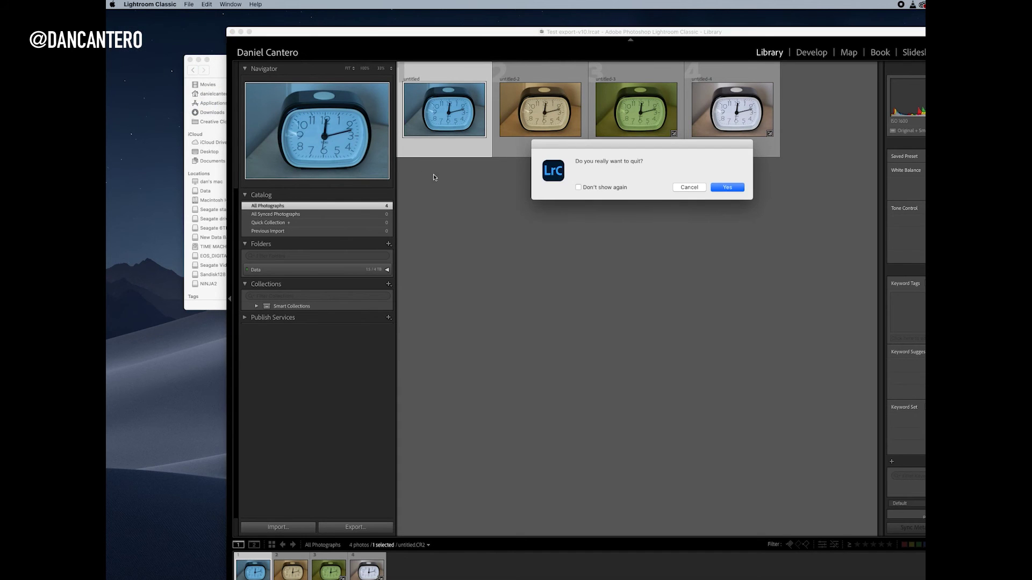
pyautogui.click(723, 188)
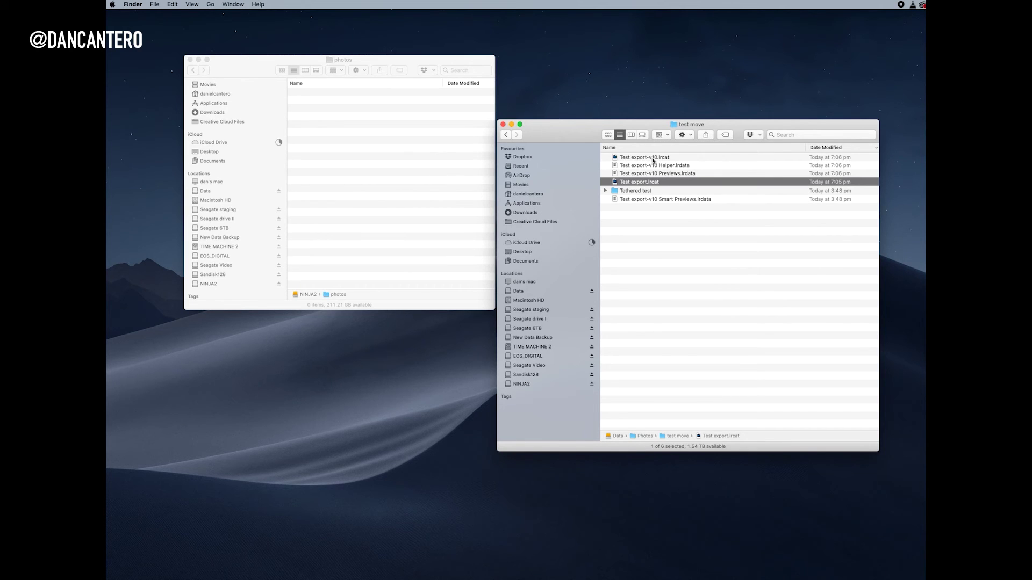
# Move the Tethered test folder into NINJA2's photos folder, then open Test export-v10.lrcat.
pyautogui.click(653, 161)
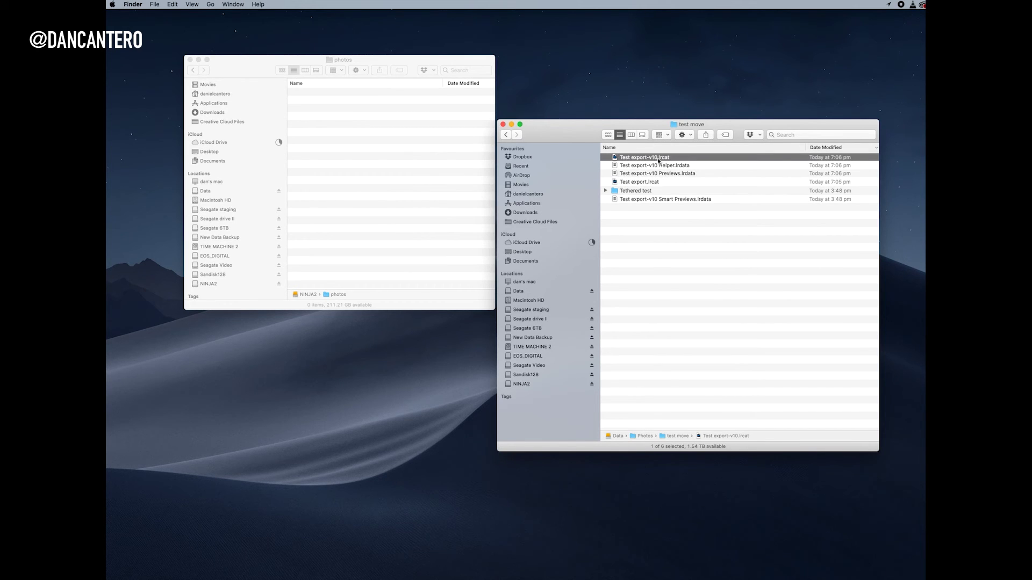
pyautogui.click(636, 191)
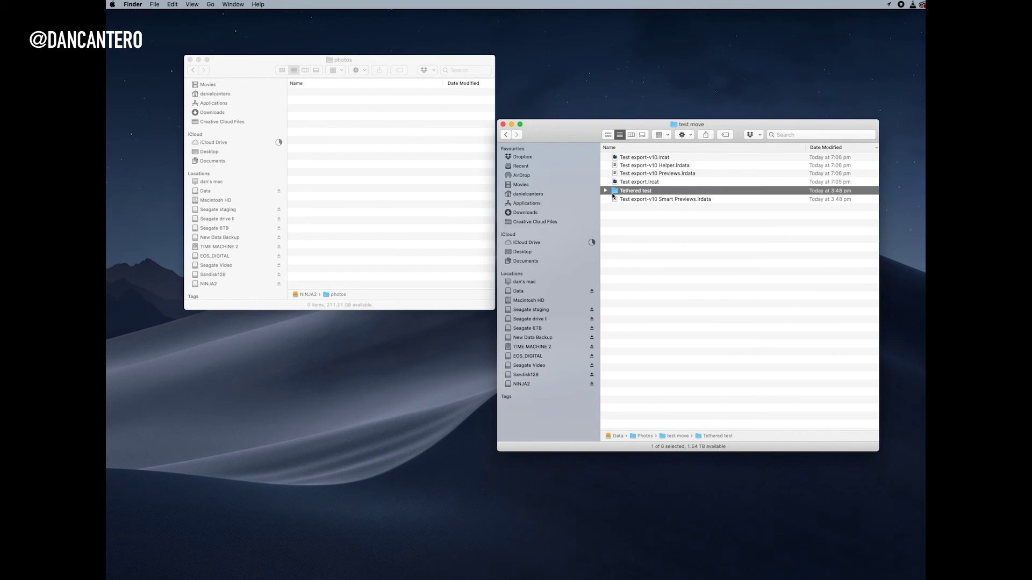
pyautogui.click(606, 191)
pyautogui.click(606, 192)
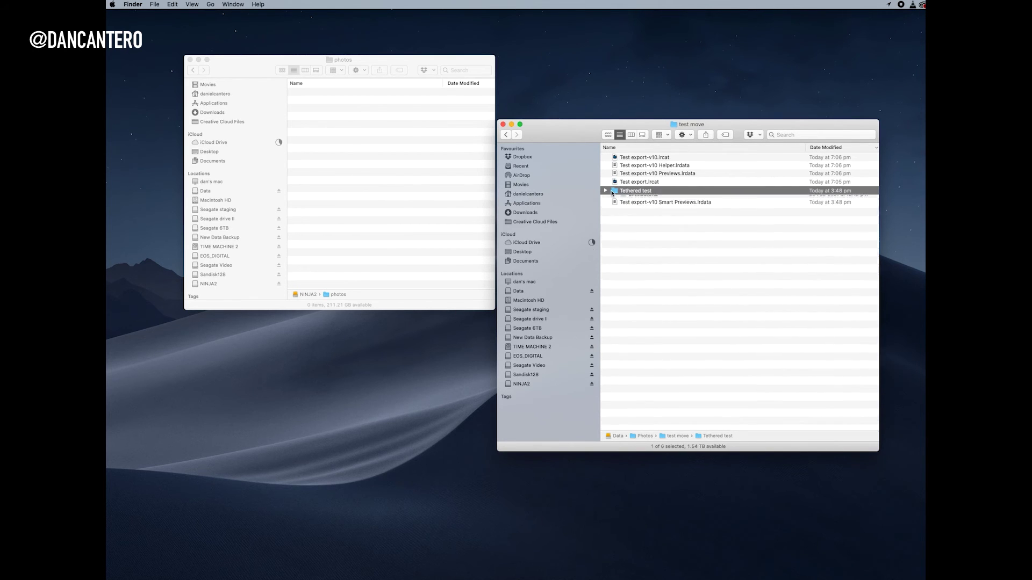
pyautogui.moveTo(620, 192); pyautogui.dragTo(443, 184)
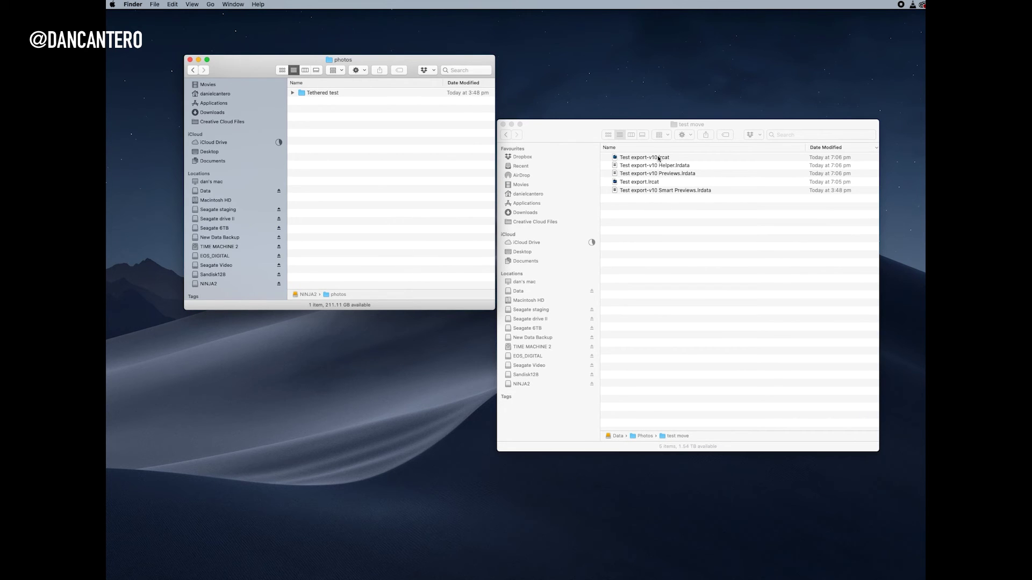
pyautogui.click(659, 158)
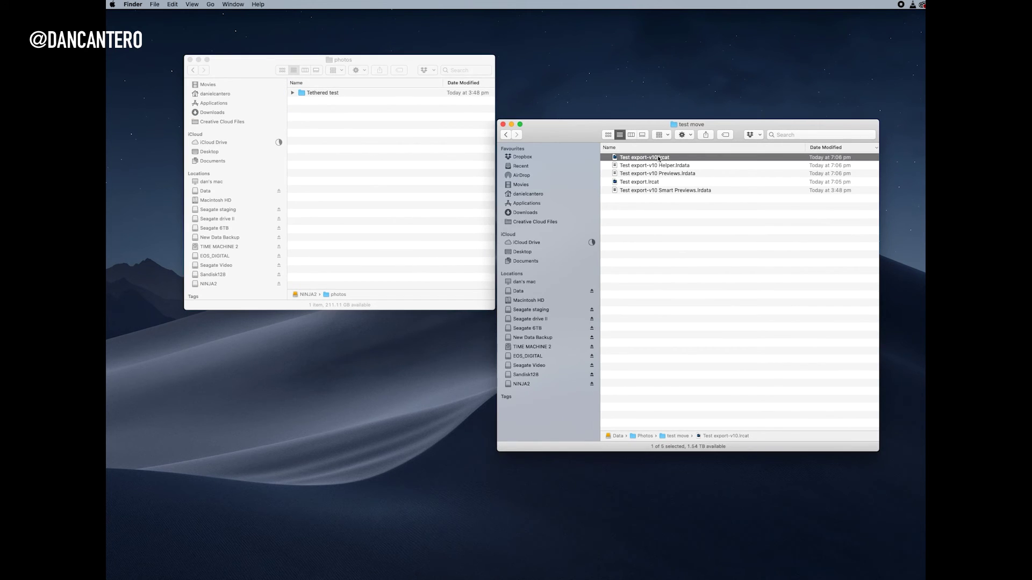
pyautogui.doubleClick(639, 158)
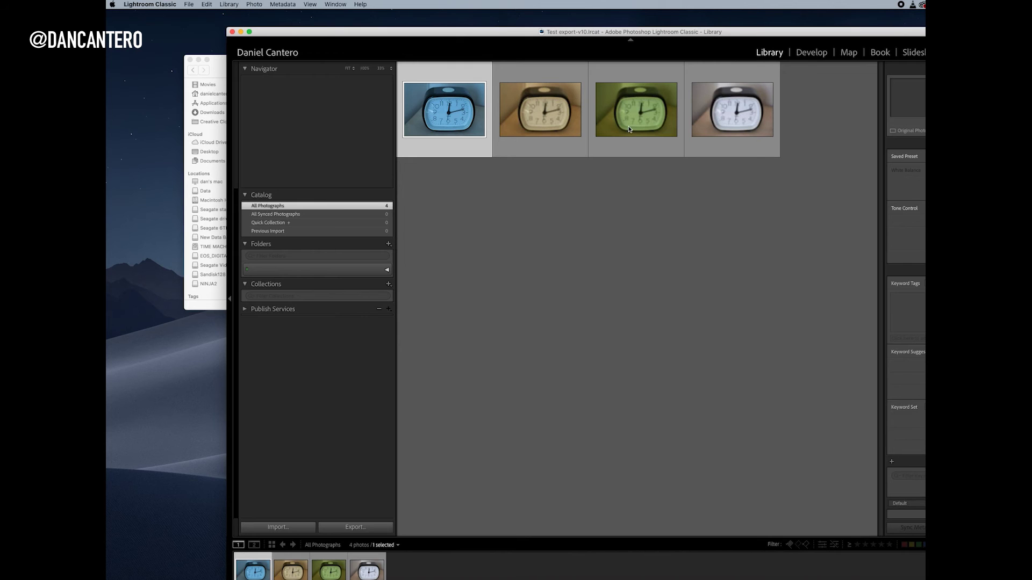
# Preview the clock photos, including the beige untitled-2 one, in the reopened catalog.
pyautogui.click(671, 124)
pyautogui.click(731, 110)
pyautogui.click(550, 115)
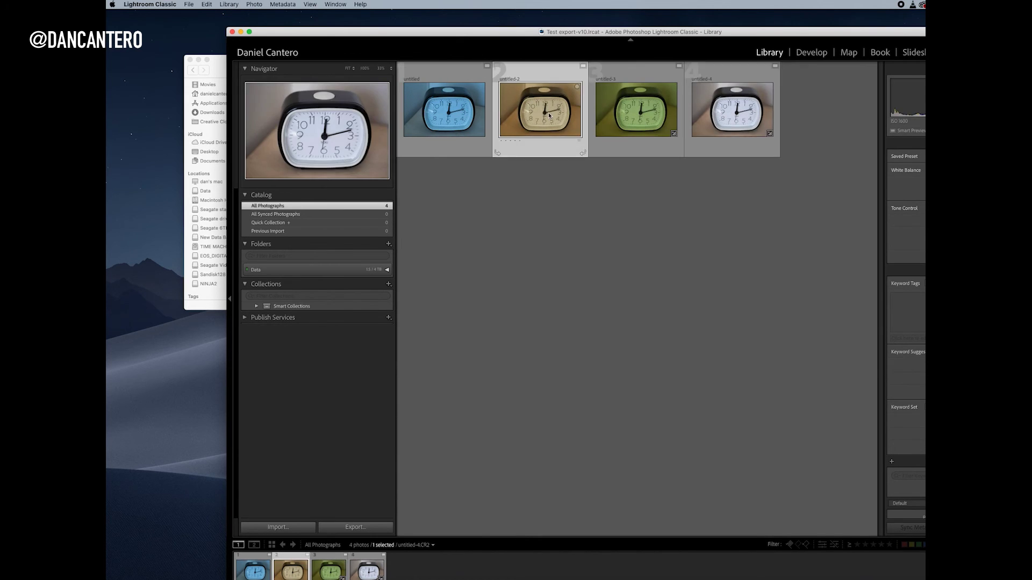
# Expand Data, select the Tethered test folder and bring up its folder actions.
pyautogui.click(387, 269)
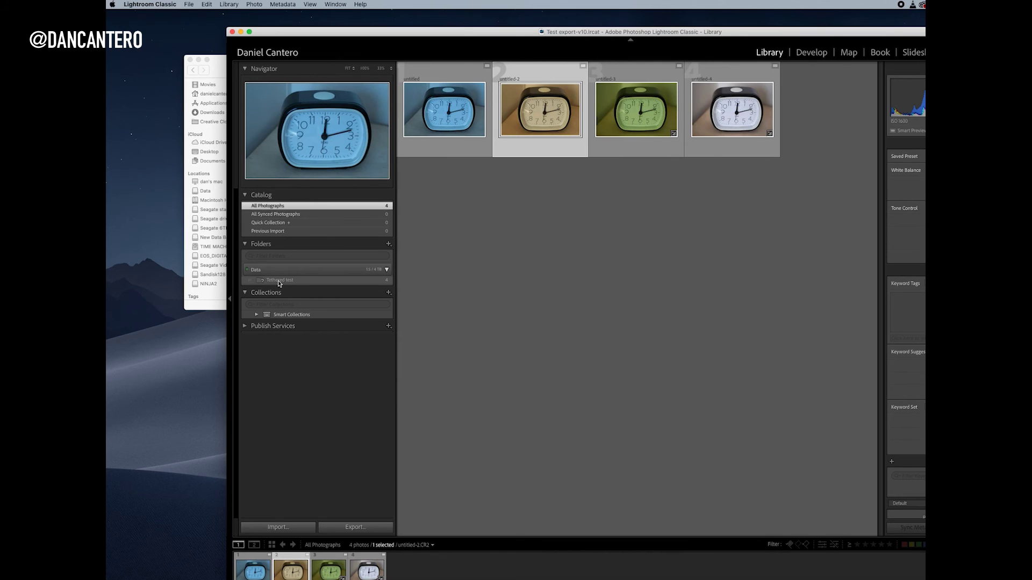
pyautogui.click(279, 281)
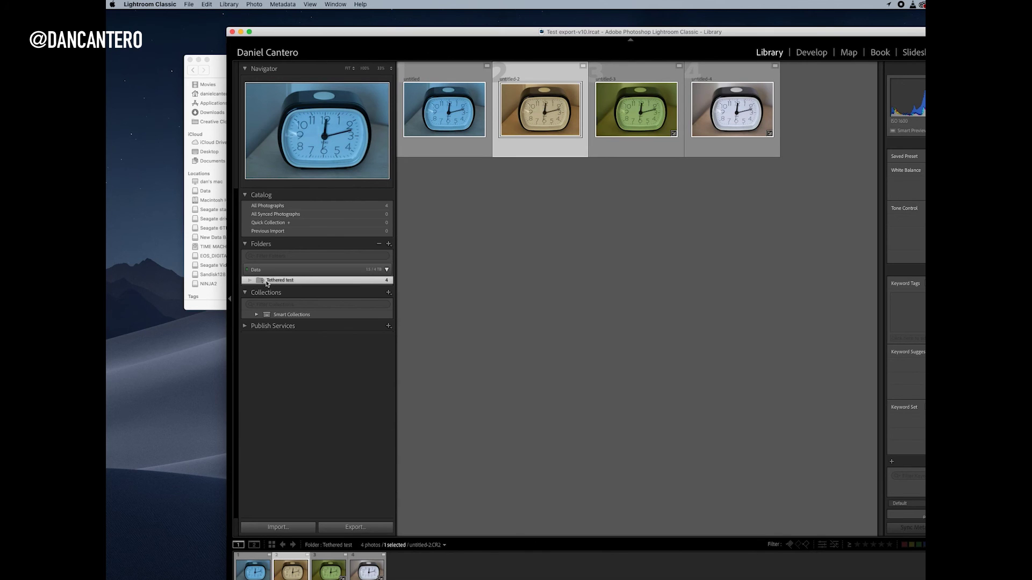
pyautogui.rightClick(267, 283)
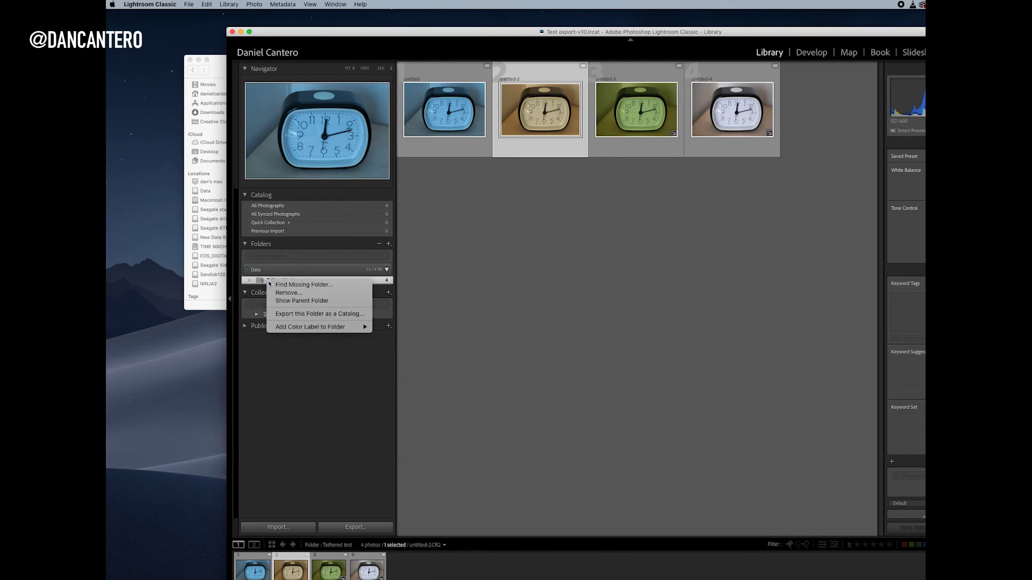
# Relink the missing Tethered test folder to NINJA2 > photos > Tethered test via Find Missing Folder.
pyautogui.click(277, 285)
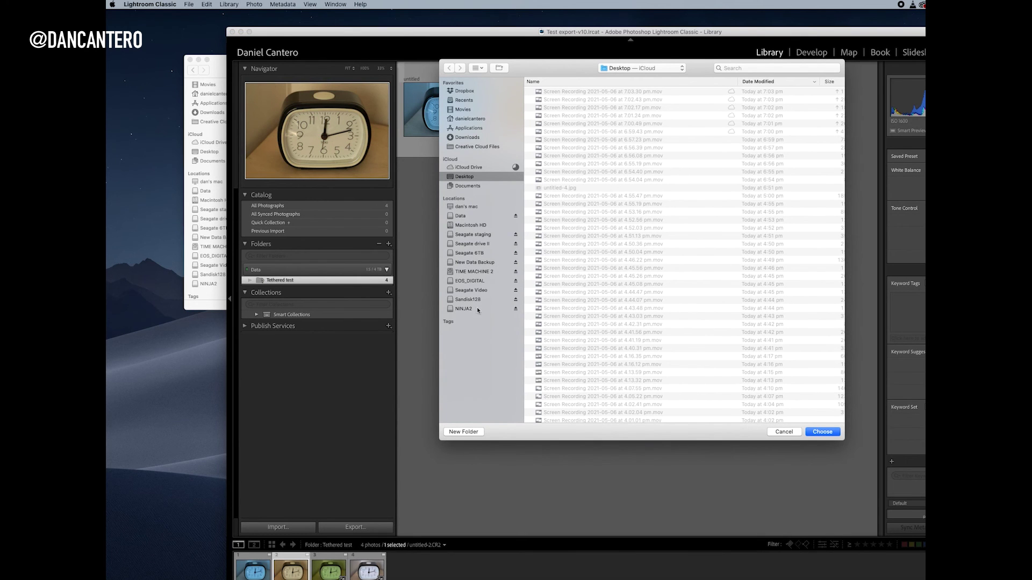
pyautogui.click(464, 309)
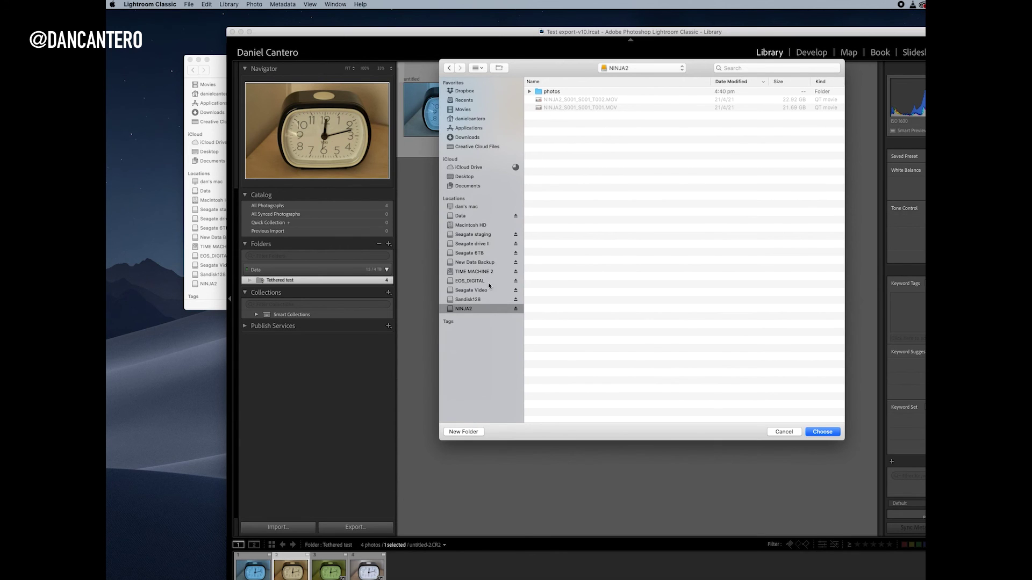
pyautogui.doubleClick(550, 93)
pyautogui.doubleClick(549, 92)
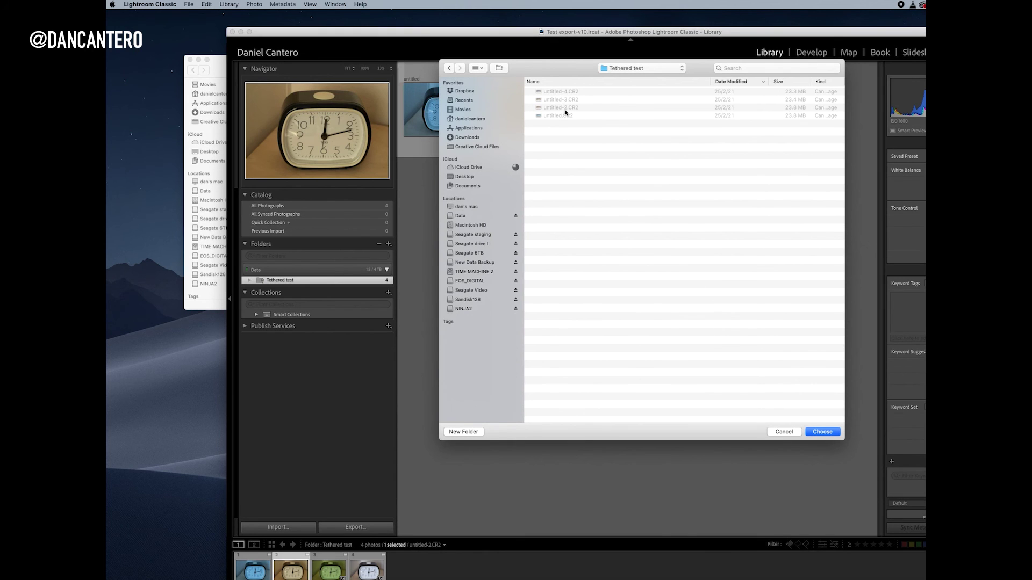
pyautogui.click(822, 432)
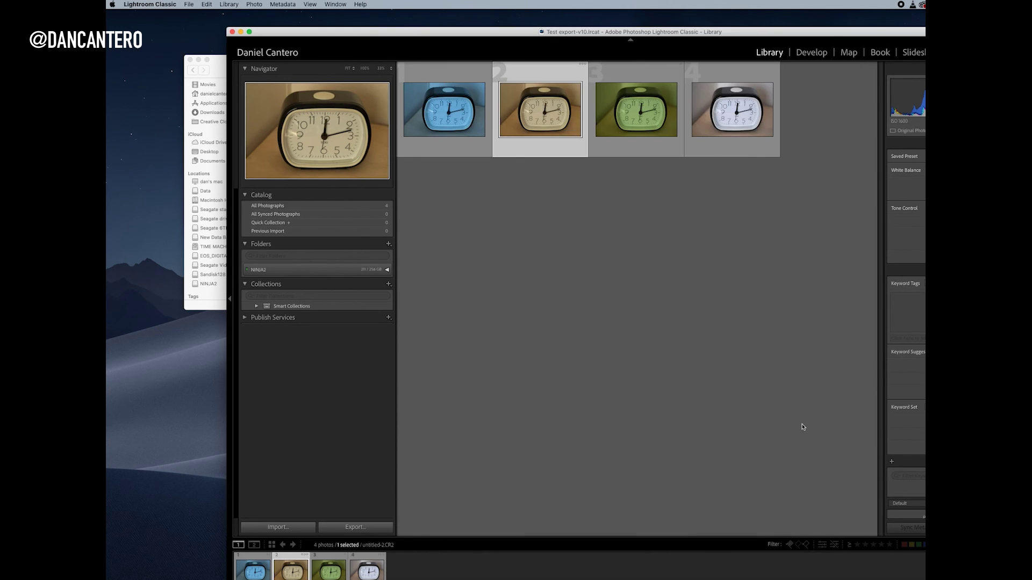
# Expand NINJA2 and step through the Tethered test photos to confirm they load.
pyautogui.click(386, 270)
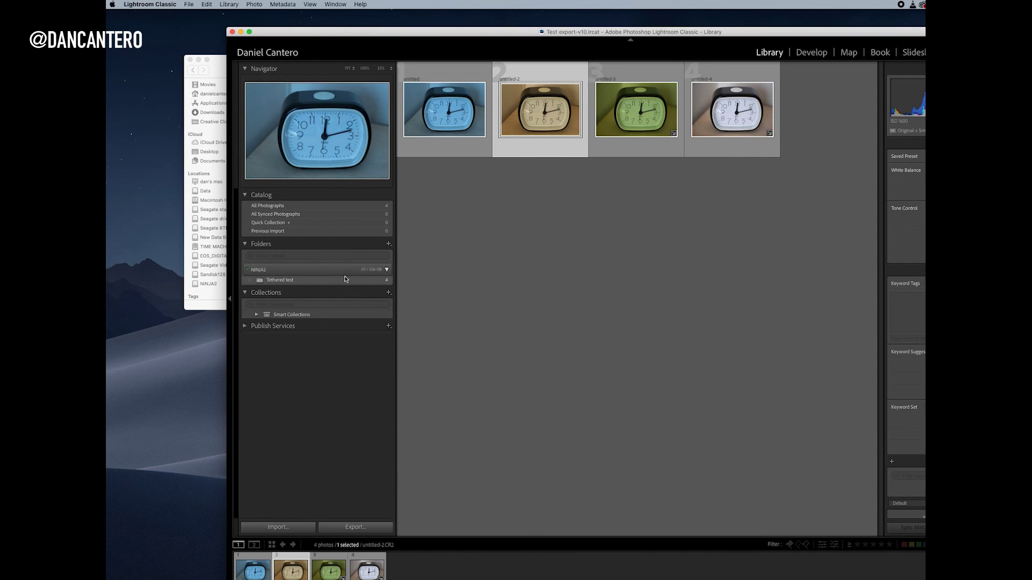
pyautogui.click(459, 128)
pyautogui.press('Right')
pyautogui.press('Right')
pyautogui.press('Right')
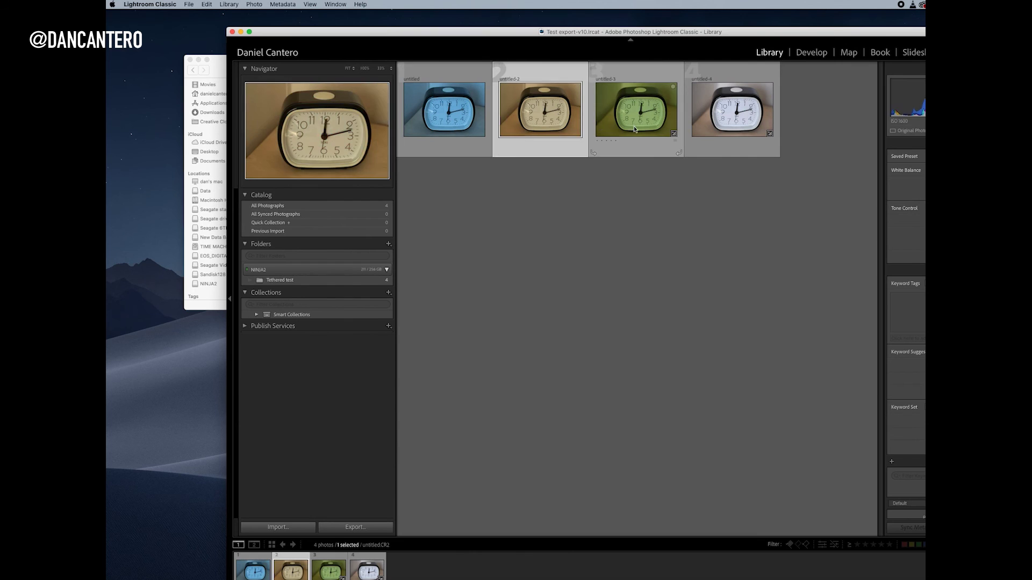
pyautogui.press('Left')
pyautogui.press('Left')
pyautogui.press('Left')
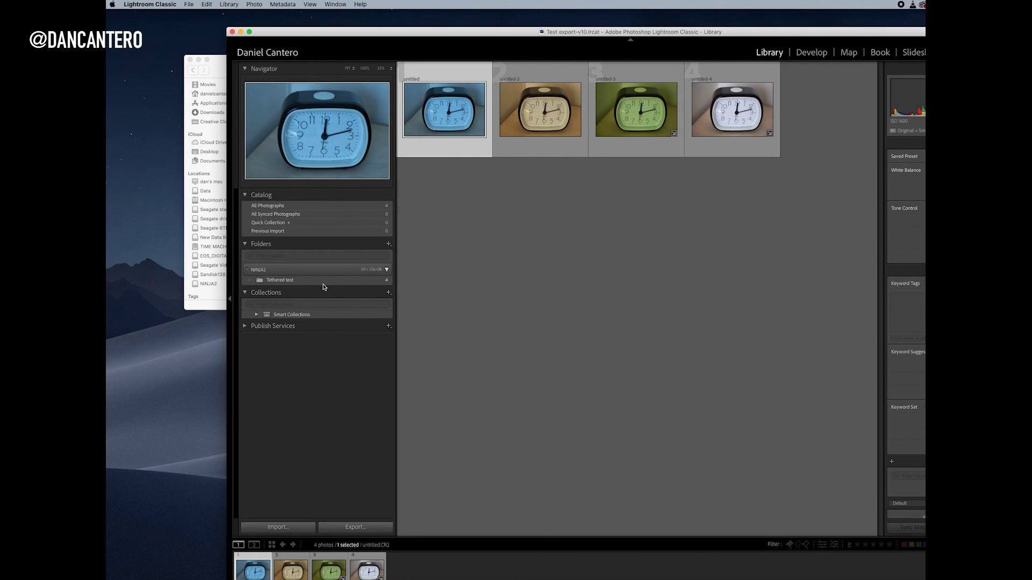
# Check the Tethered test folder's actions menu, dismiss it and clear the photo selection.
pyautogui.click(267, 281)
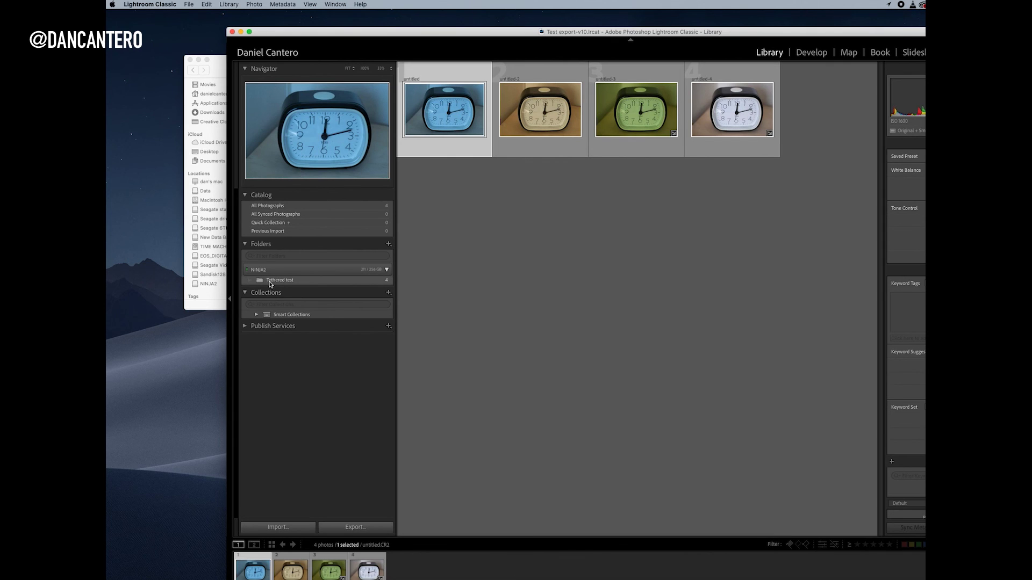
pyautogui.rightClick(270, 281)
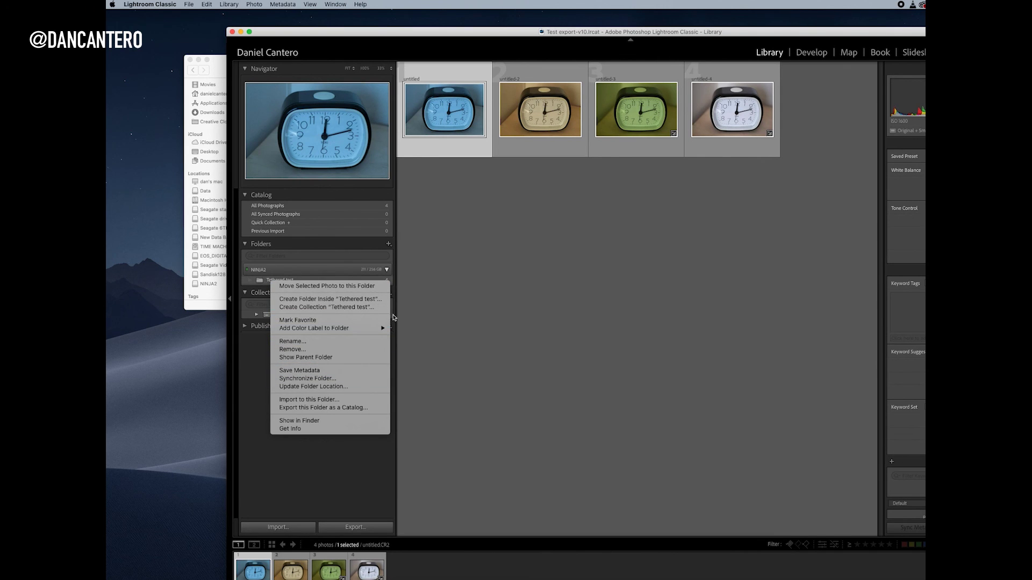
pyautogui.click(411, 318)
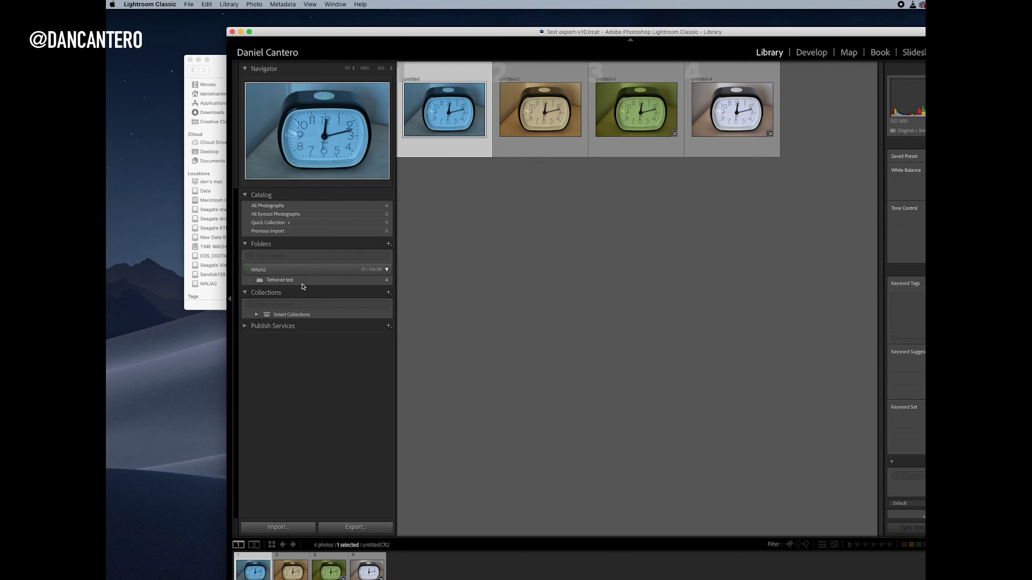
pyautogui.click(608, 278)
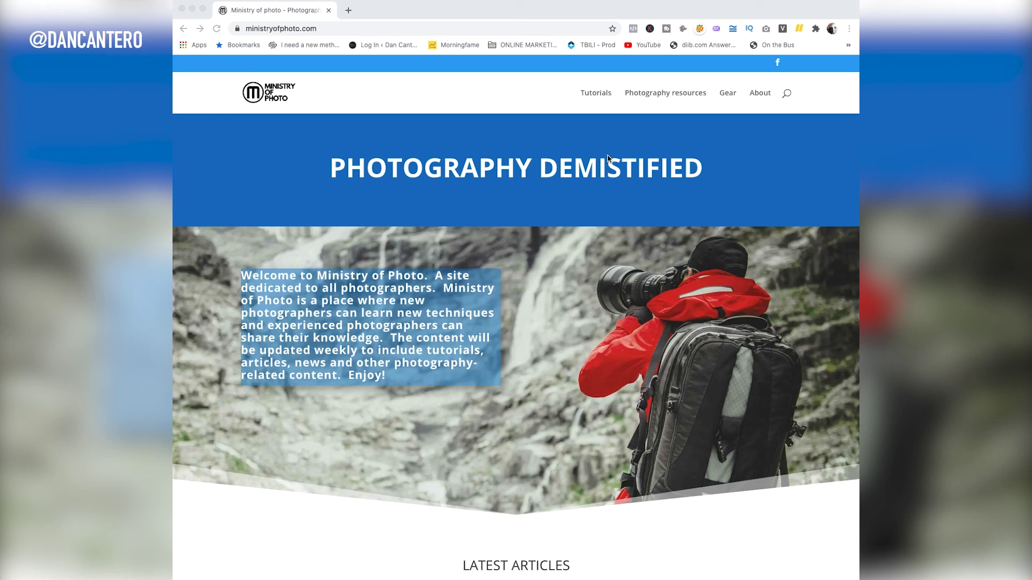
# Browse the Ministry of Photo homepage and Tutorials videos, then go to the Gear page.
pyautogui.scroll(-6, 609, 158)
pyautogui.scroll(-7, 609, 158)
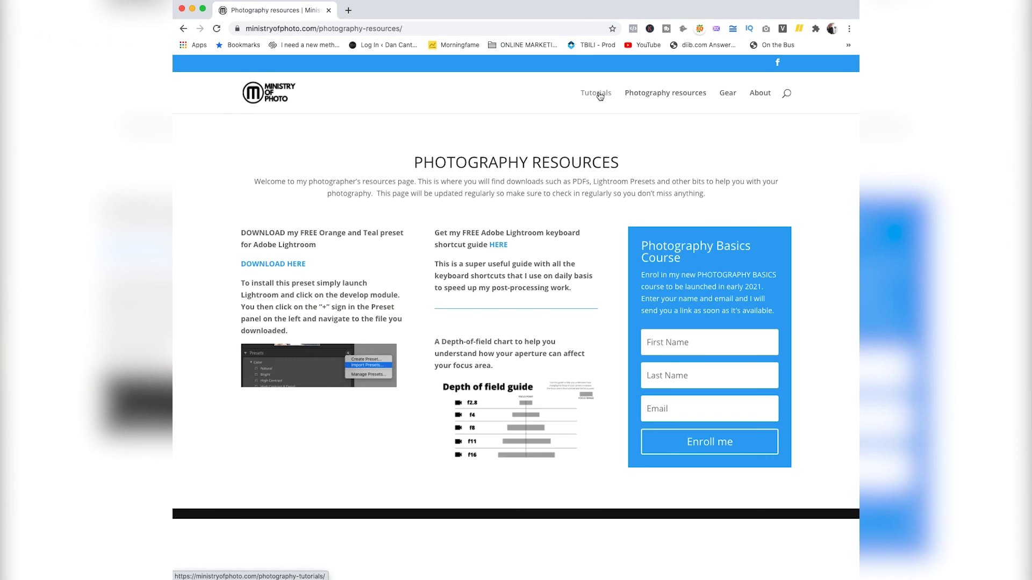
pyautogui.click(601, 96)
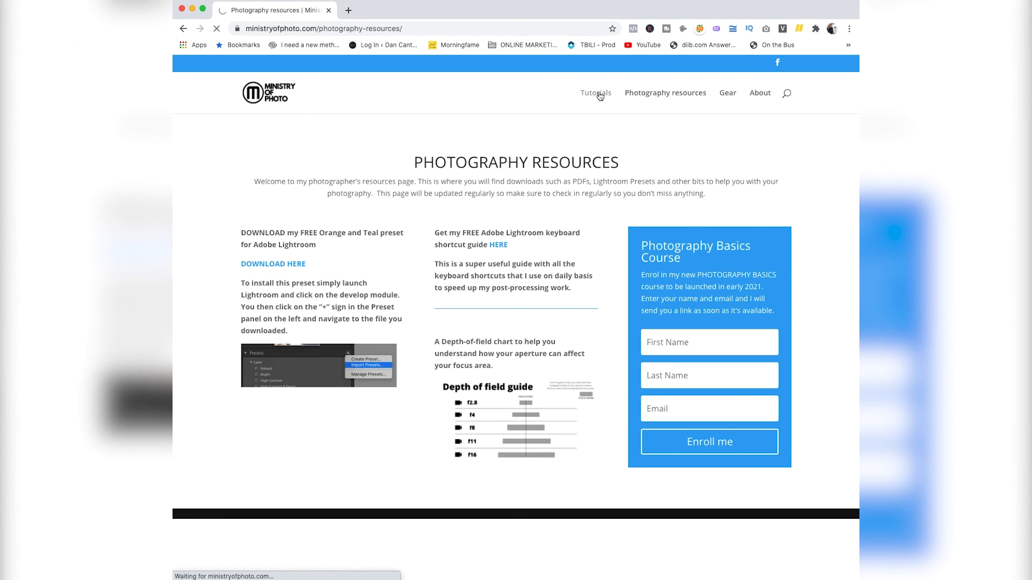
pyautogui.scroll(-6, 600, 99)
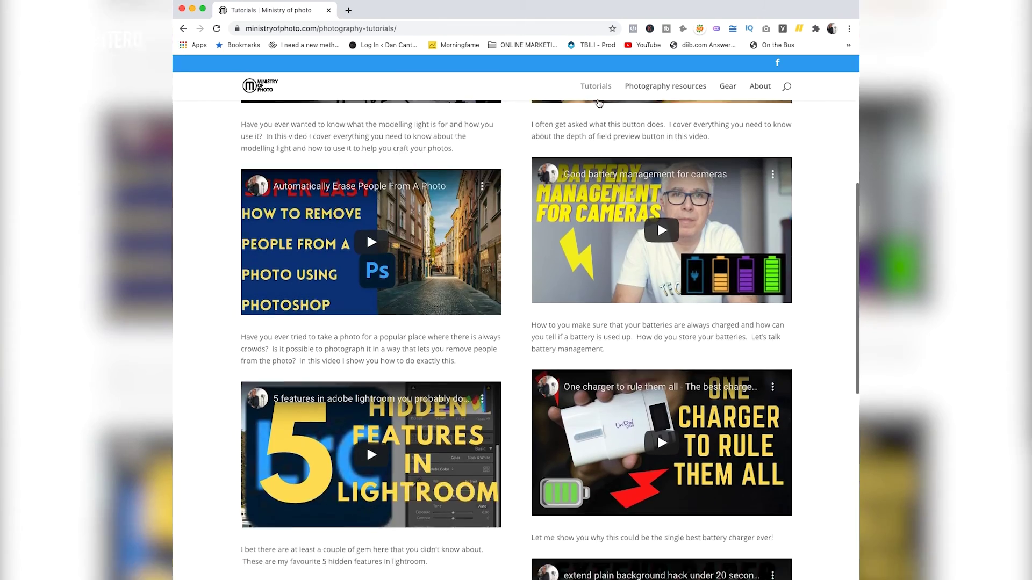
pyautogui.scroll(-8, 600, 102)
pyautogui.scroll(3, 599, 102)
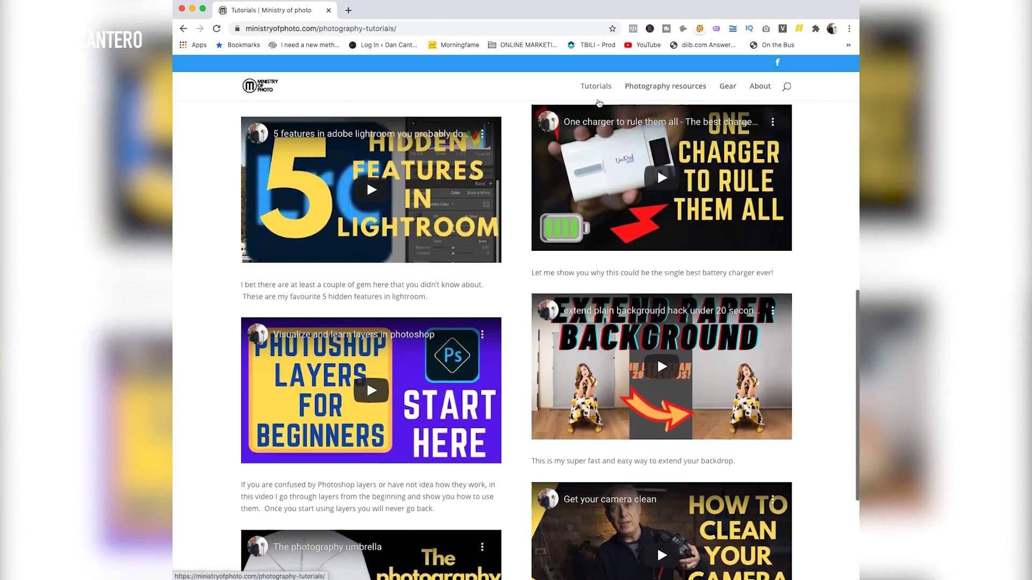
pyautogui.click(727, 86)
pyautogui.scroll(-8, 718, 116)
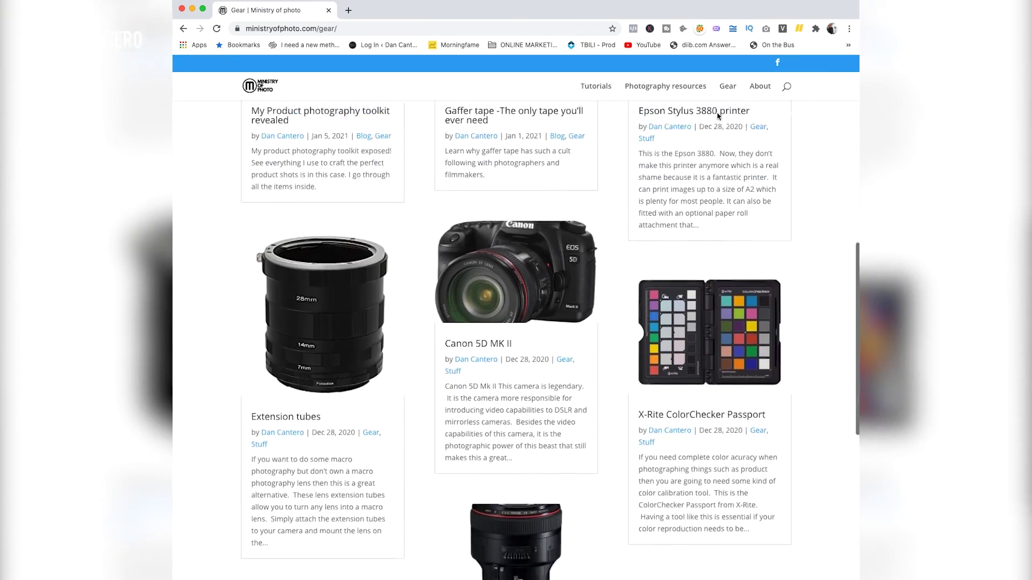